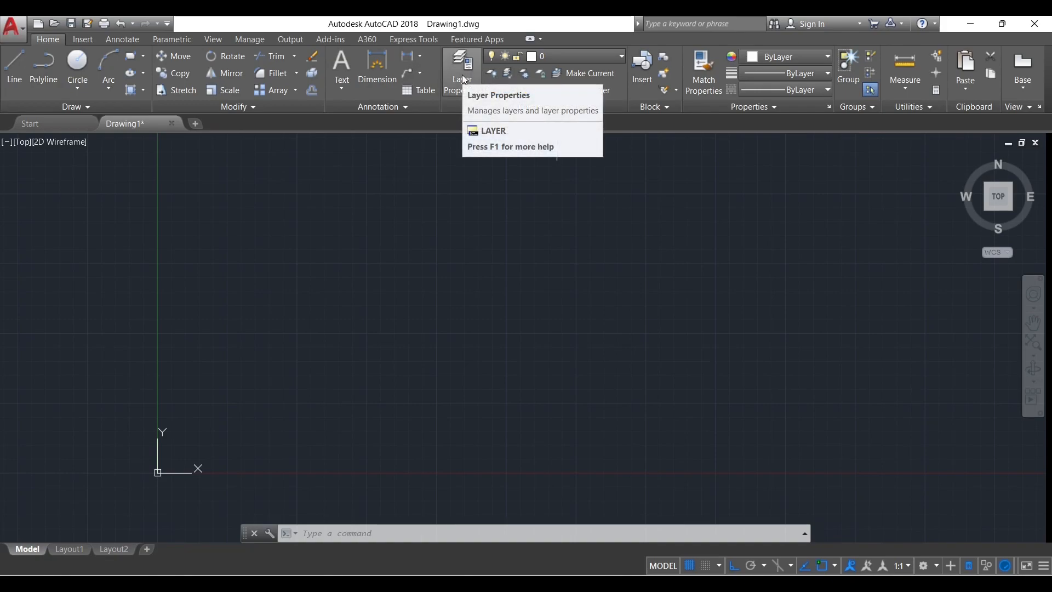
Create three new layers named wall, door and window in the layer manager
{"action": "left_click", "coordinate": [463, 79]}
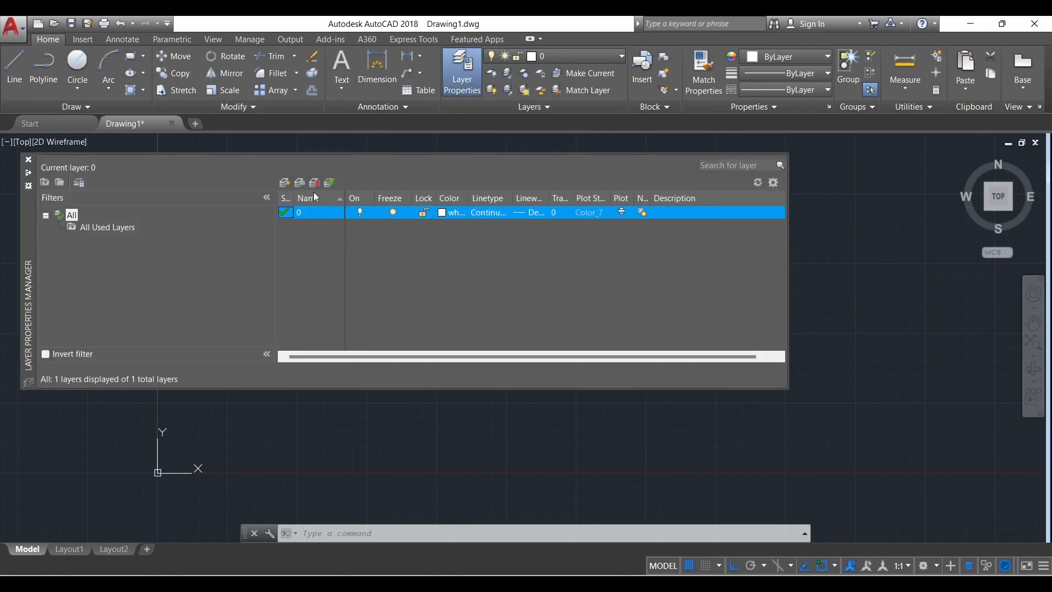
{"action": "left_click", "coordinate": [285, 182]}
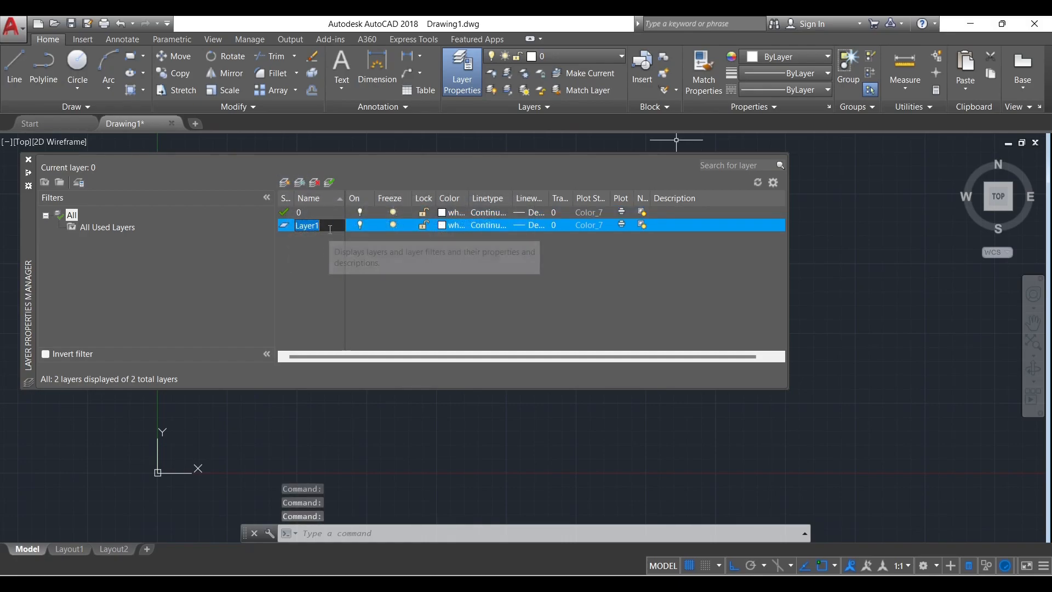
{"action": "type", "text": "wa"}
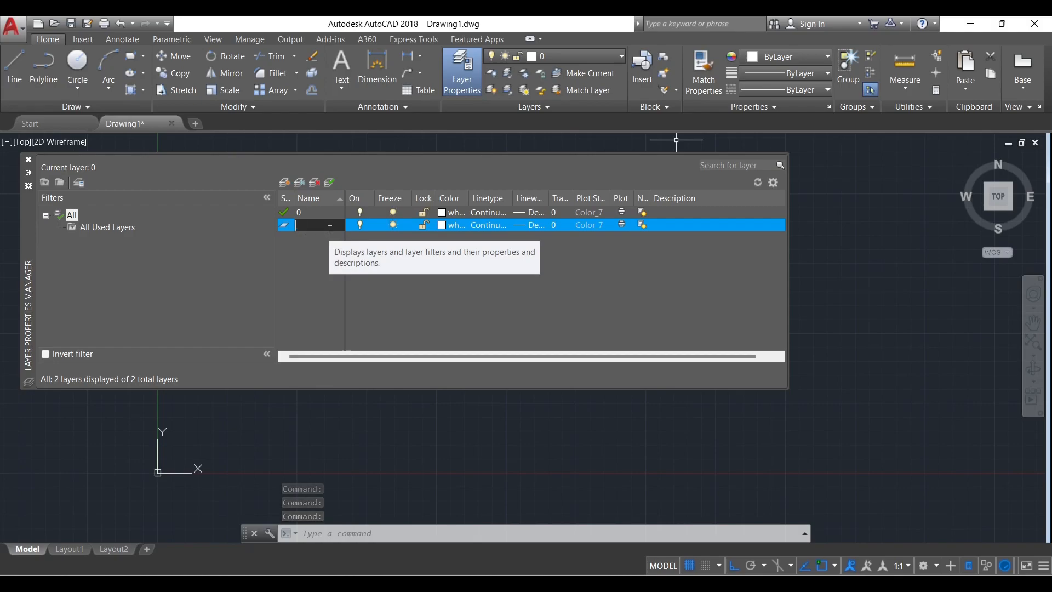
{"action": "type", "text": "ll"}
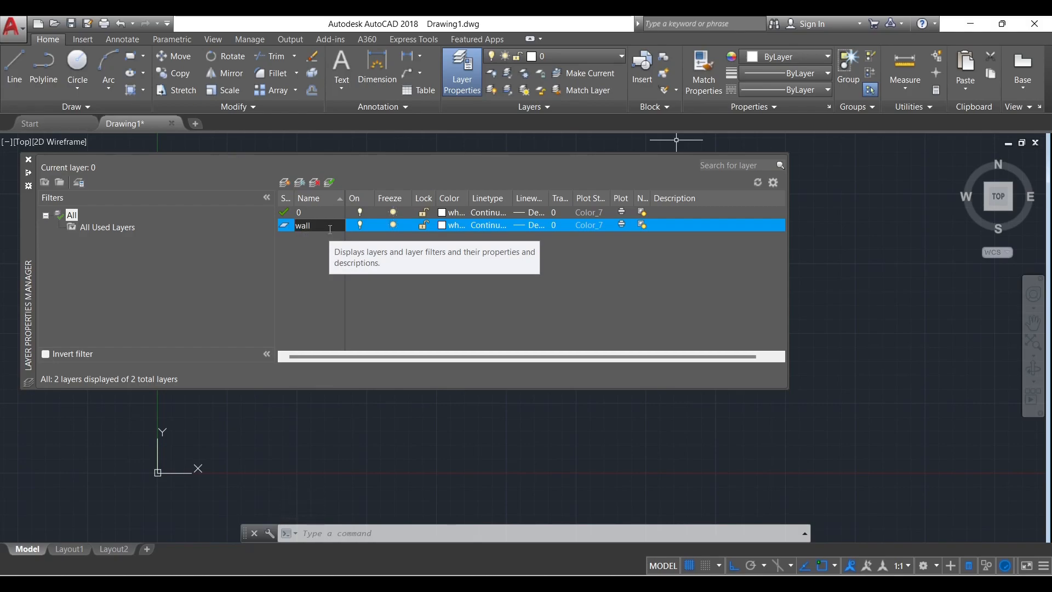
{"action": "key", "text": "Return"}
{"action": "left_click", "coordinate": [284, 182]}
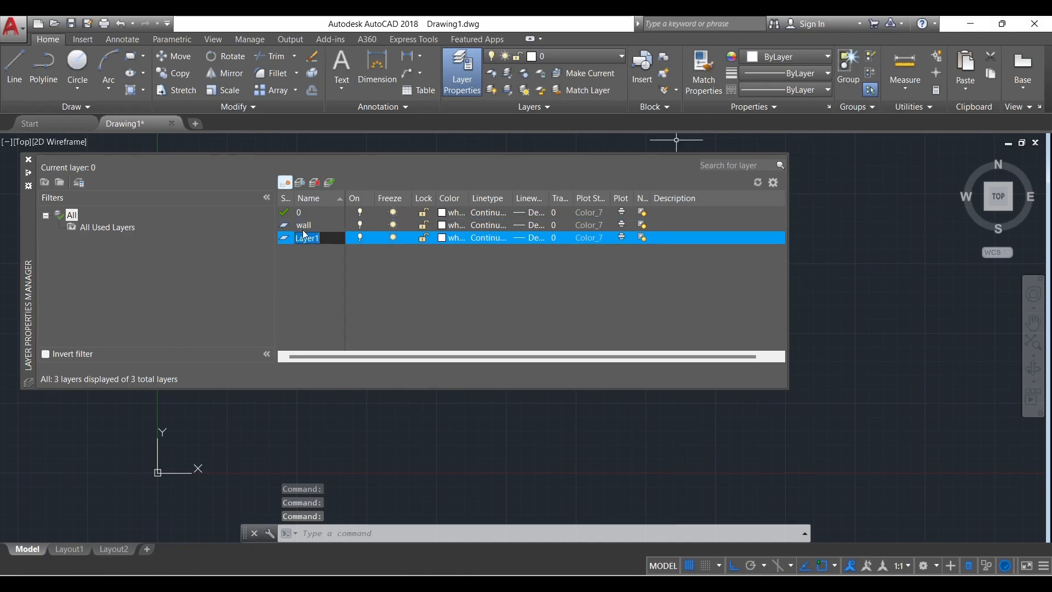
{"action": "type", "text": "door"}
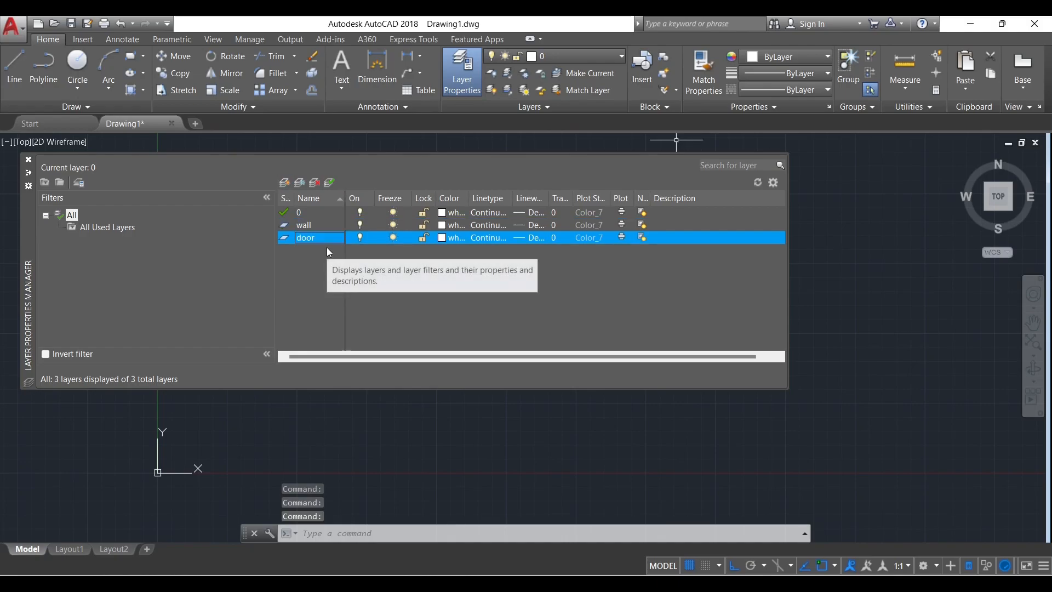
{"action": "left_click", "coordinate": [285, 182]}
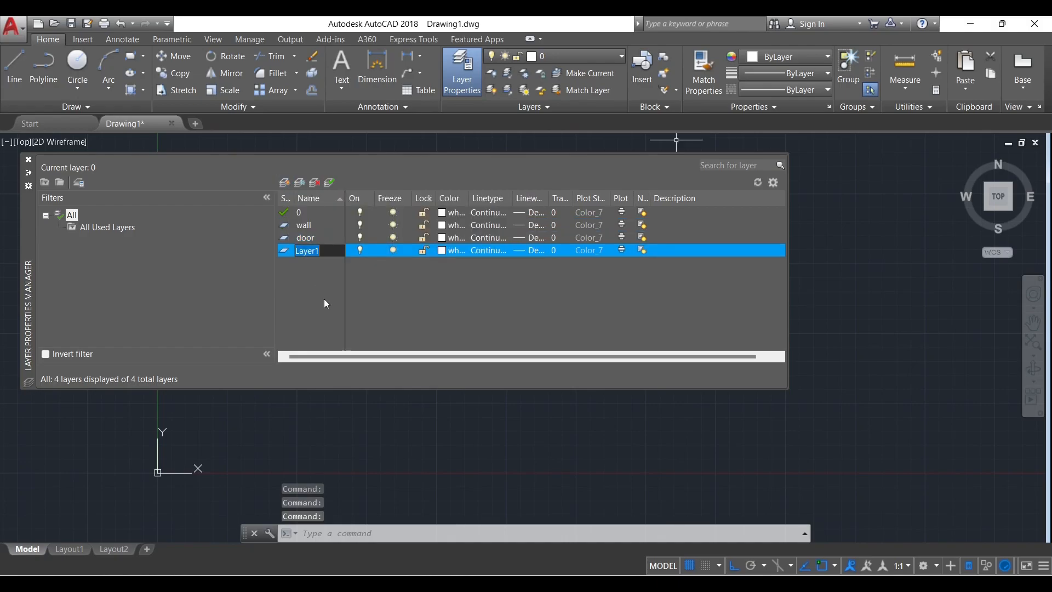
{"action": "type", "text": "window"}
{"action": "key", "text": "Return"}
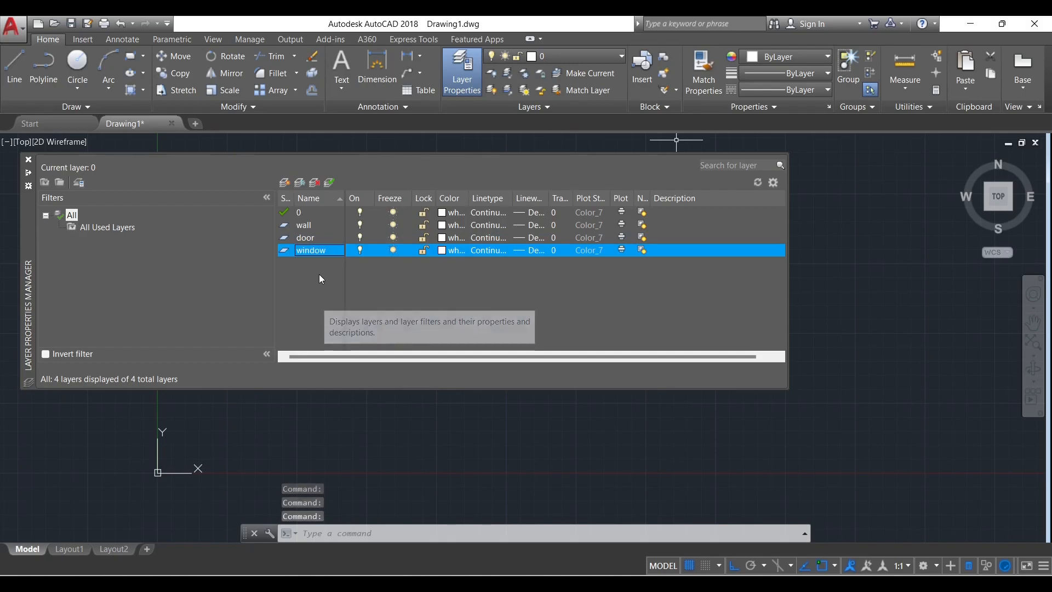
Set the layer colours to red for wall, yellow for door and green for window
{"action": "left_click", "coordinate": [443, 225]}
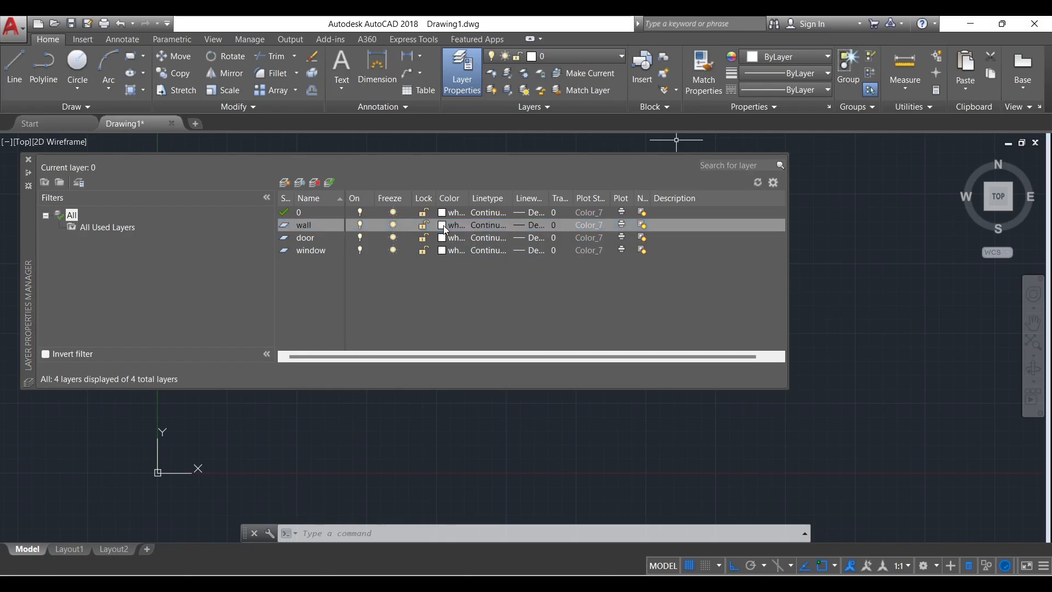
{"action": "left_click", "coordinate": [443, 225]}
{"action": "left_click", "coordinate": [415, 328]}
{"action": "left_click", "coordinate": [503, 403]}
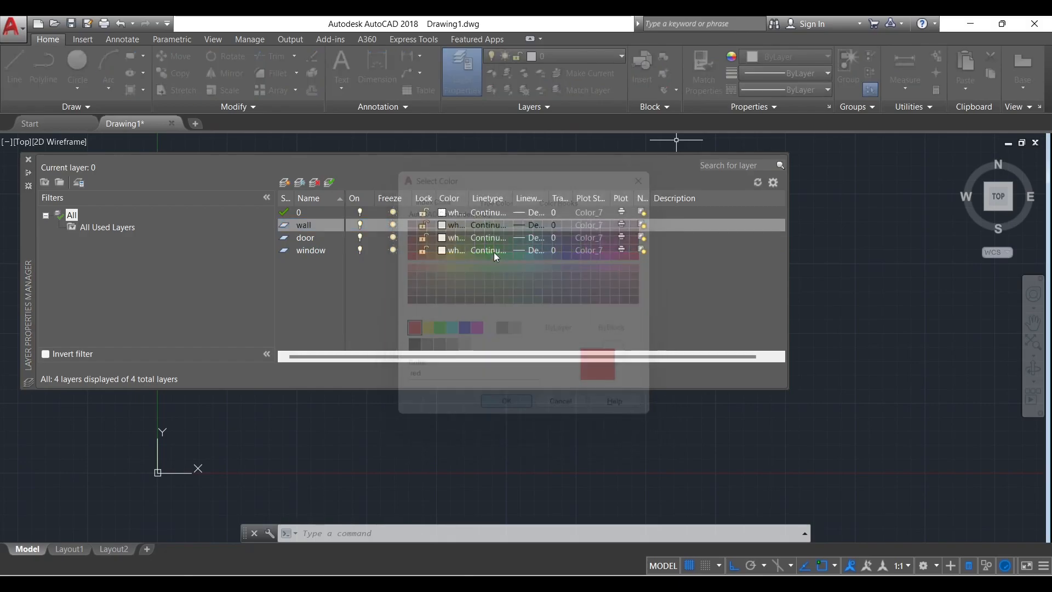
{"action": "left_click", "coordinate": [443, 238]}
{"action": "left_click", "coordinate": [443, 237]}
{"action": "left_click", "coordinate": [424, 329]}
{"action": "left_click", "coordinate": [508, 407]}
{"action": "left_click", "coordinate": [443, 250]}
{"action": "left_click", "coordinate": [442, 250]}
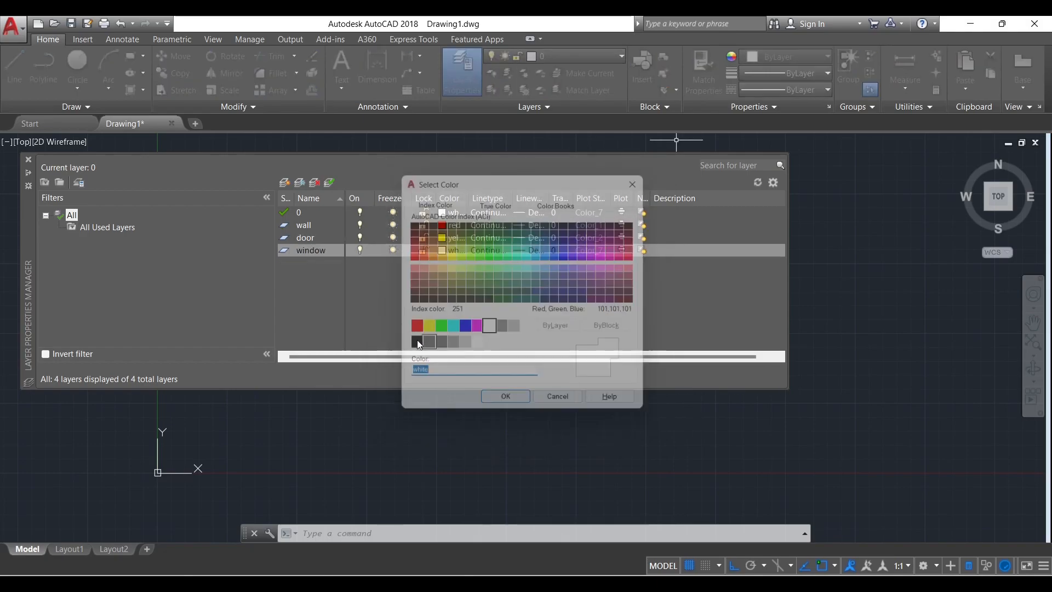
{"action": "left_click", "coordinate": [436, 328]}
{"action": "left_click", "coordinate": [514, 408]}
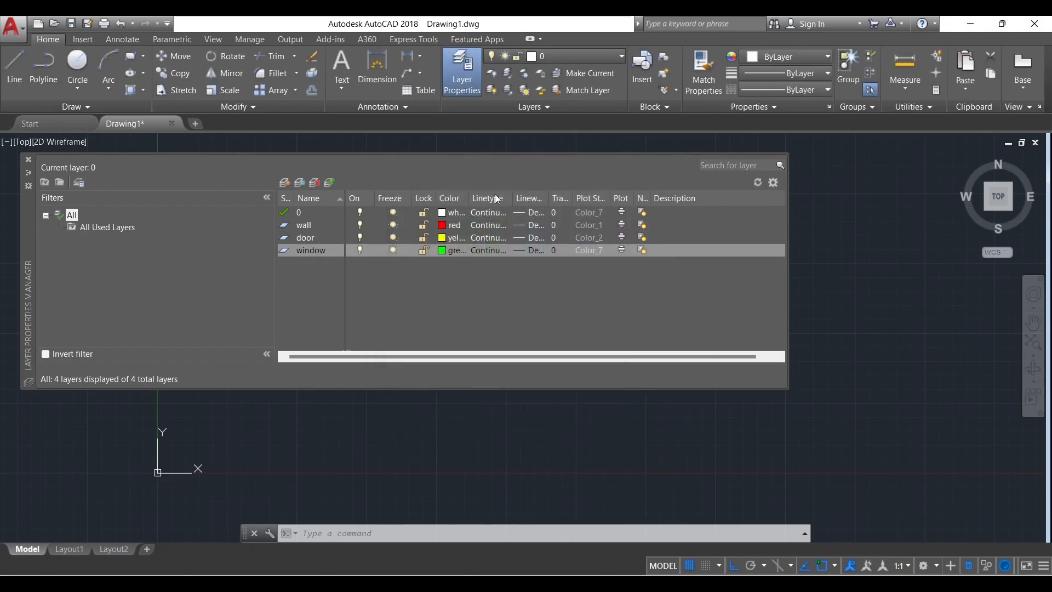
Make the wall layer the current layer
{"action": "left_click", "coordinate": [318, 226]}
{"action": "left_click", "coordinate": [321, 238]}
{"action": "double_click", "coordinate": [324, 251]}
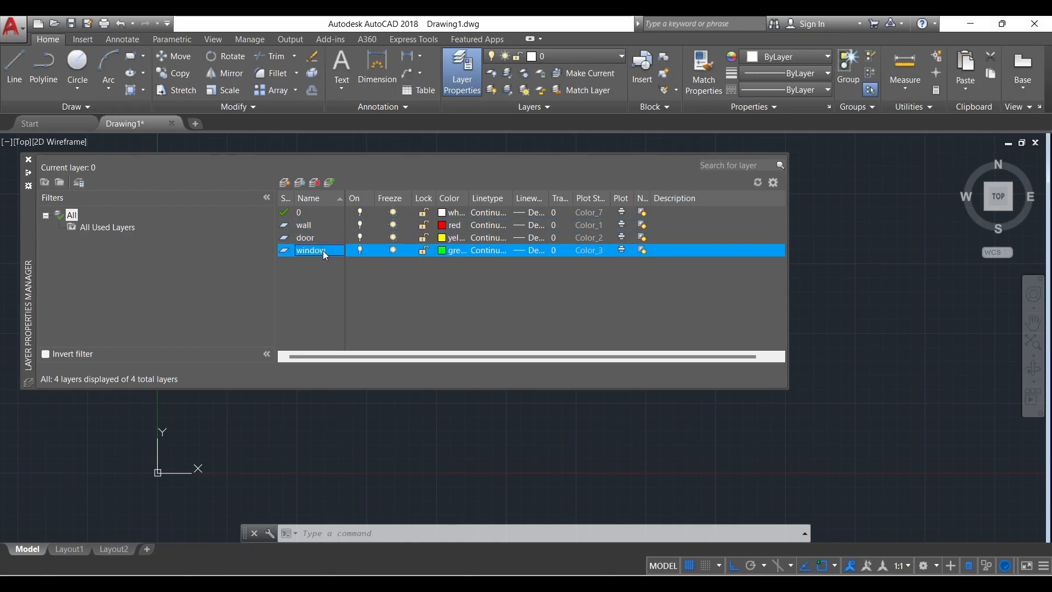
{"action": "double_click", "coordinate": [284, 224]}
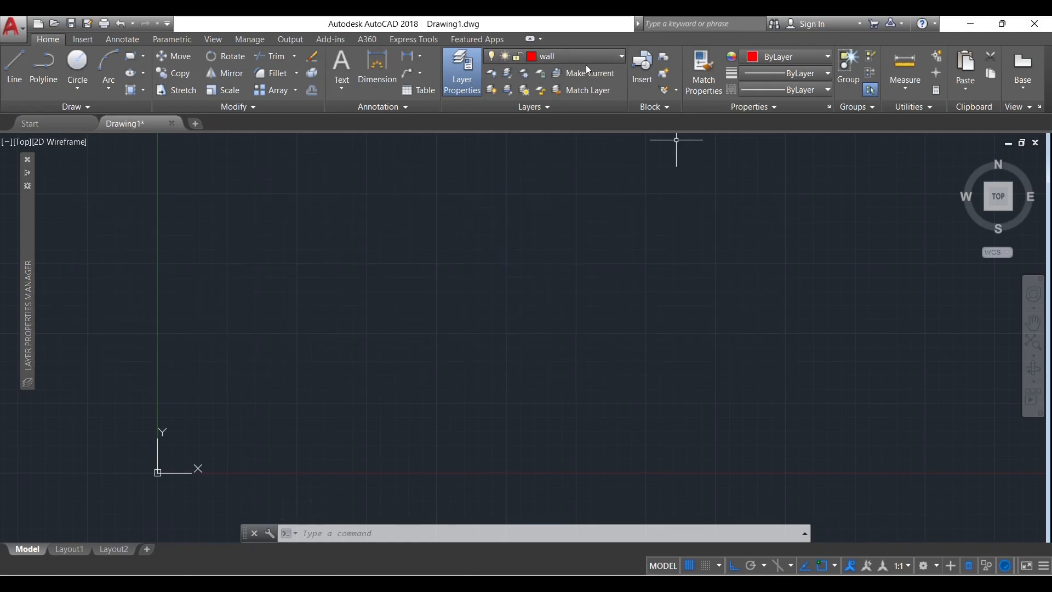
Switch the current layer to door and back to wall
{"action": "mouse_move", "coordinate": [30, 174]}
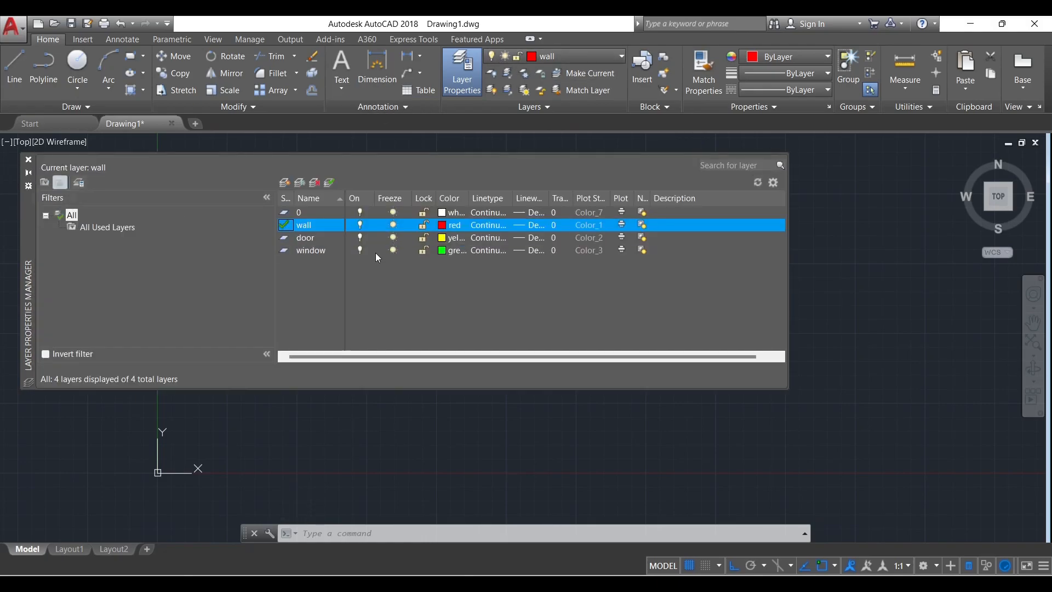
{"action": "double_click", "coordinate": [287, 239]}
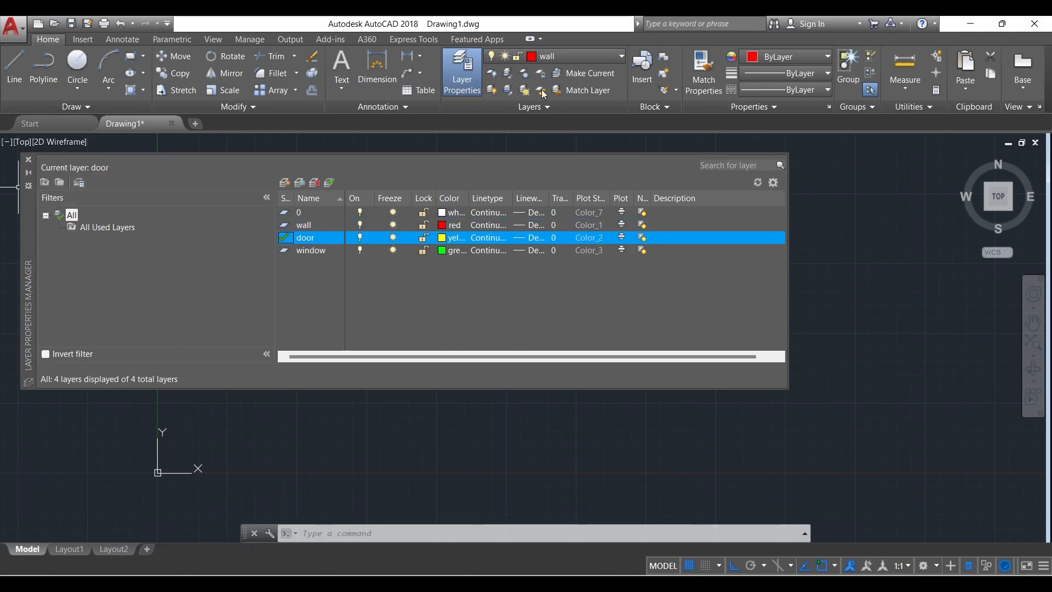
{"action": "double_click", "coordinate": [287, 222]}
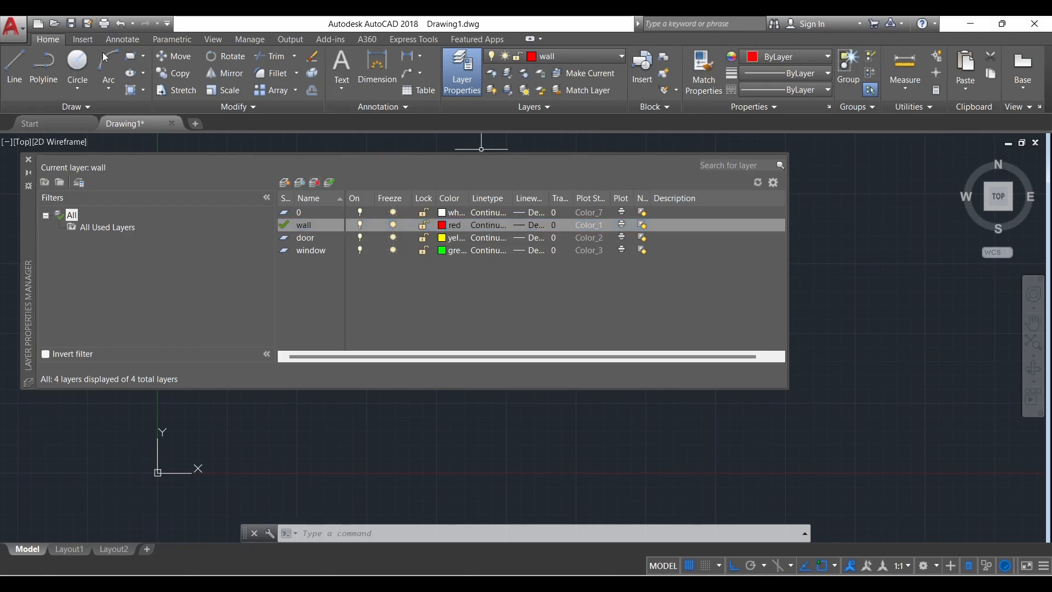
Draw a circle with a radius of about 3 feet on the wall layer, to the right of the origin
{"action": "left_click", "coordinate": [78, 63]}
{"action": "left_click", "coordinate": [454, 453]}
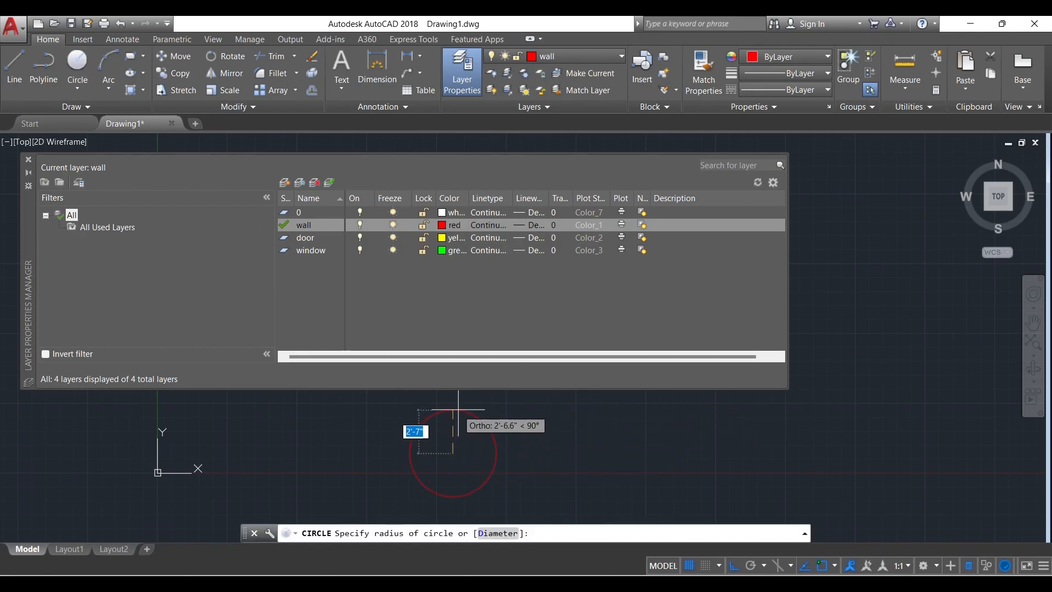
{"action": "left_click", "coordinate": [455, 403]}
{"action": "scroll", "coordinate": [442, 460], "scroll_direction": "down", "scroll_amount": 2}
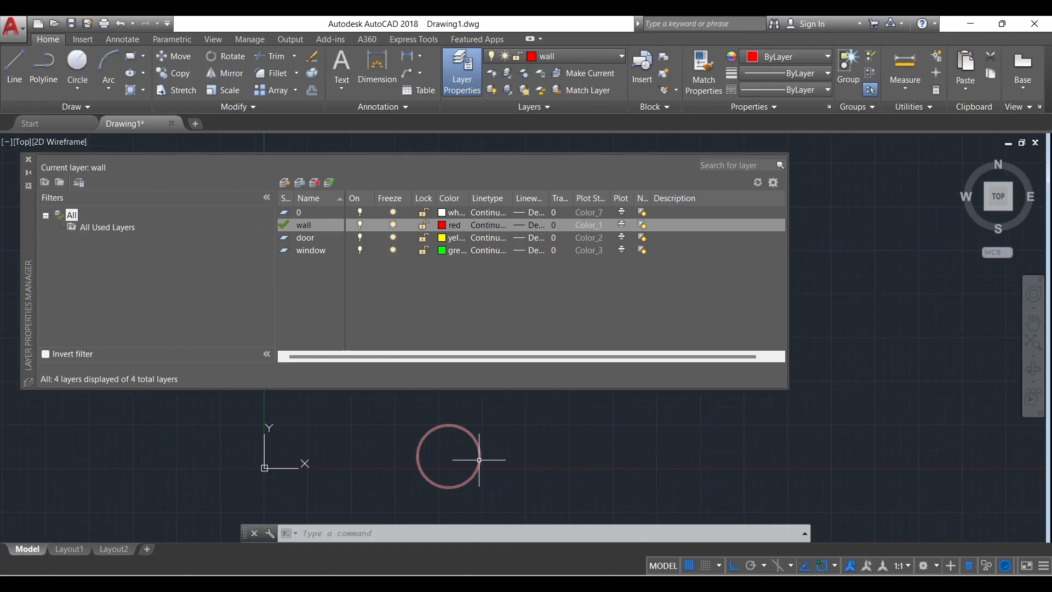
Make the door layer current and draw a circle right of the red one, reusing the default radius of 2'-11.7"
{"action": "double_click", "coordinate": [290, 240]}
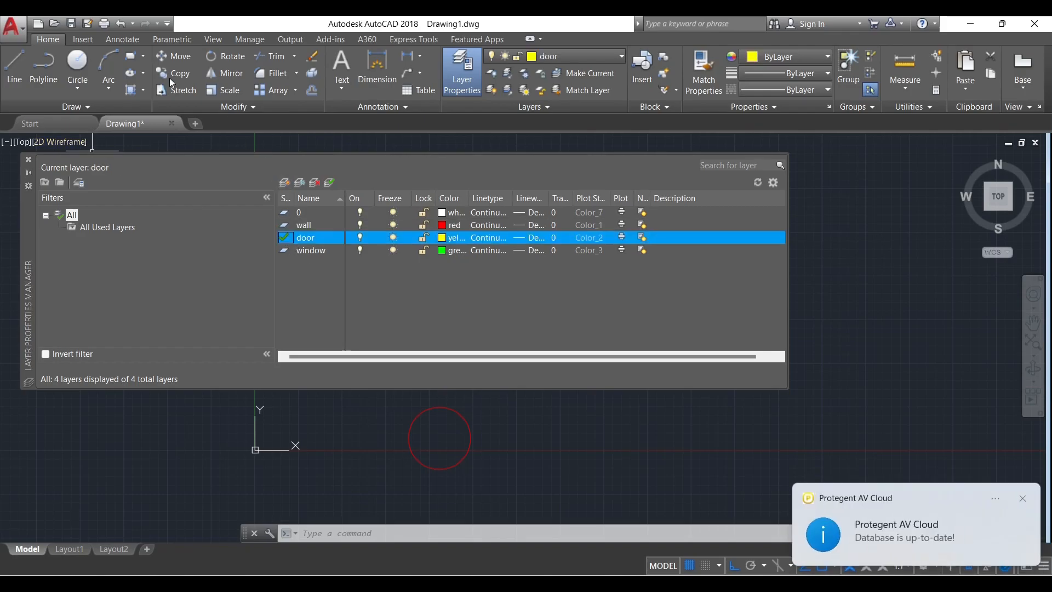
{"action": "left_click", "coordinate": [77, 62]}
{"action": "left_click", "coordinate": [534, 442]}
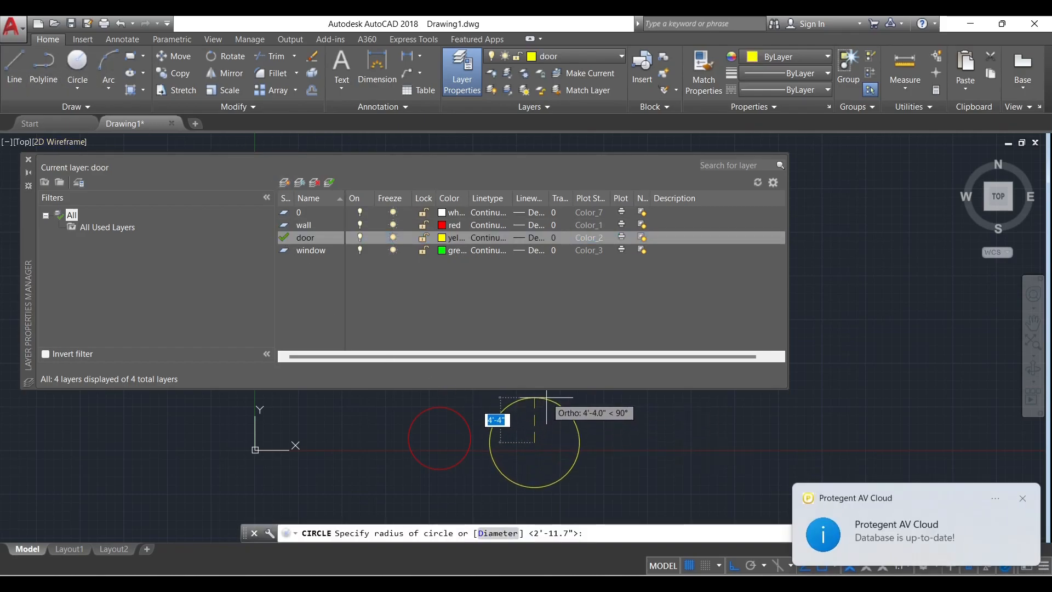
{"action": "key", "text": "Return"}
Make the window layer current and draw a slightly smaller circle between the origin and the red circle
{"action": "double_click", "coordinate": [283, 251]}
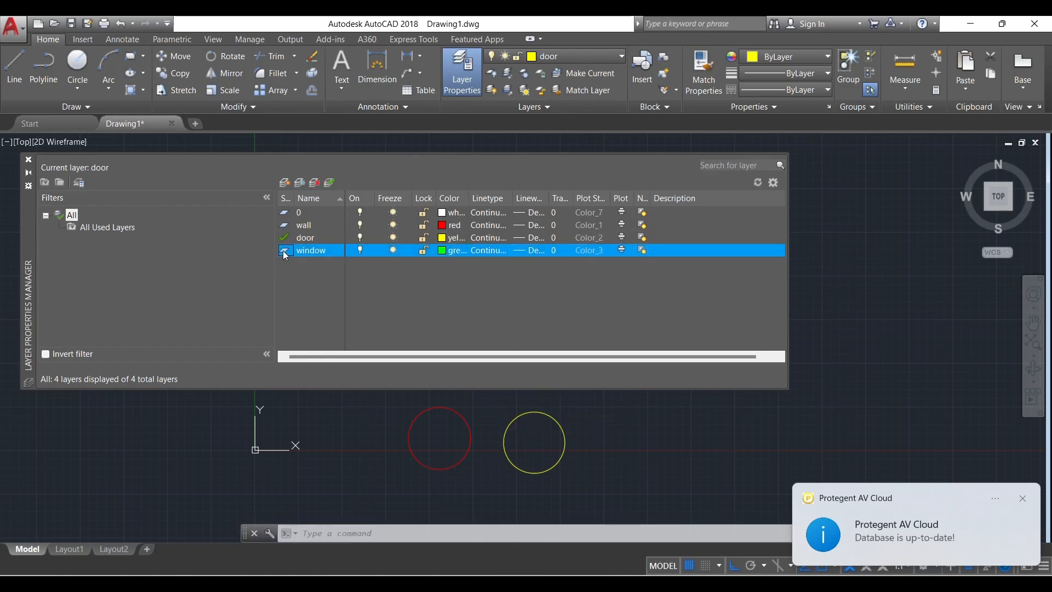
{"action": "left_click", "coordinate": [78, 65]}
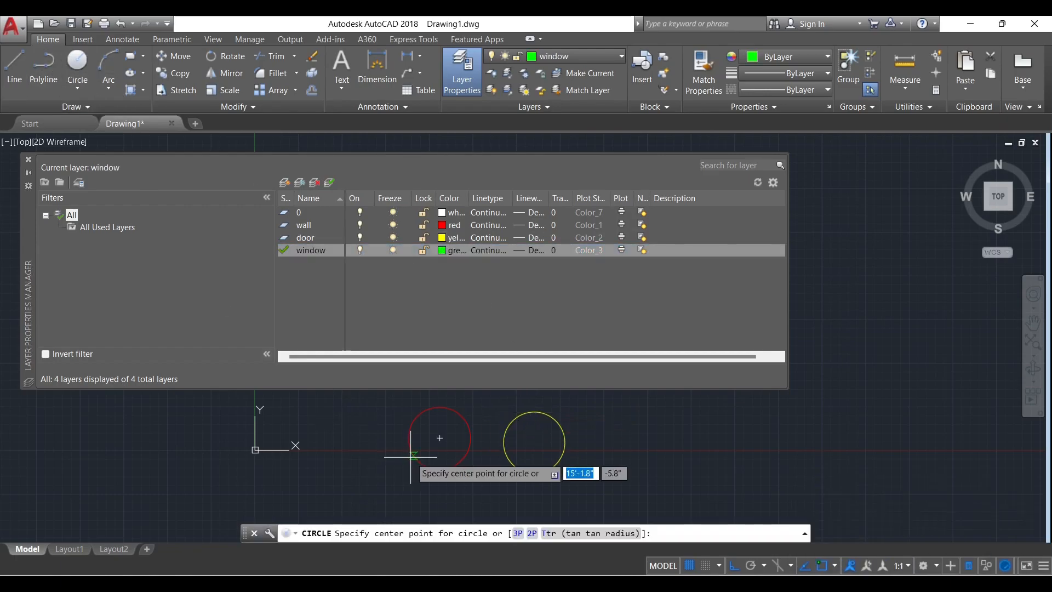
{"action": "left_click", "coordinate": [374, 434]}
{"action": "left_click", "coordinate": [346, 415]}
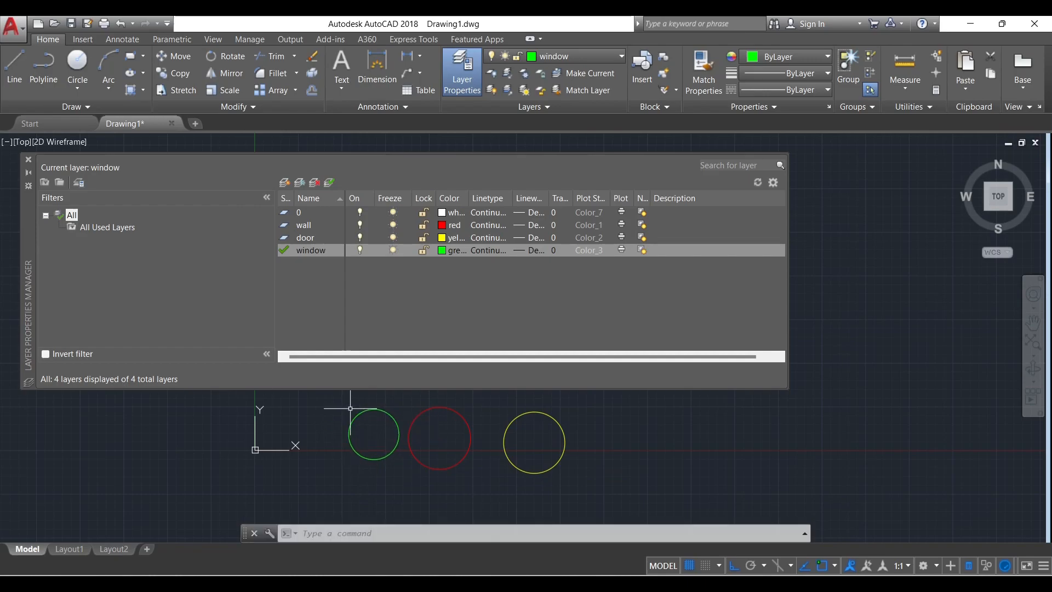
{"action": "middle_click_drag", "start_coordinate": [470, 438], "coordinate": [484, 449]}
{"action": "mouse_move", "coordinate": [485, 449]}
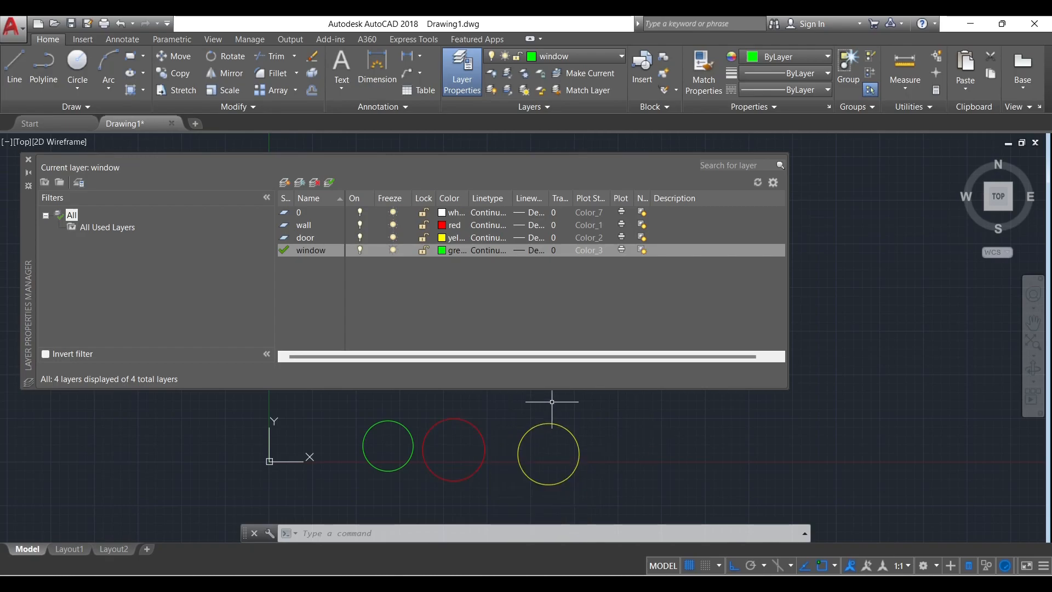
Make the wall layer current, and turn its visibility off and back on
{"action": "double_click", "coordinate": [285, 225]}
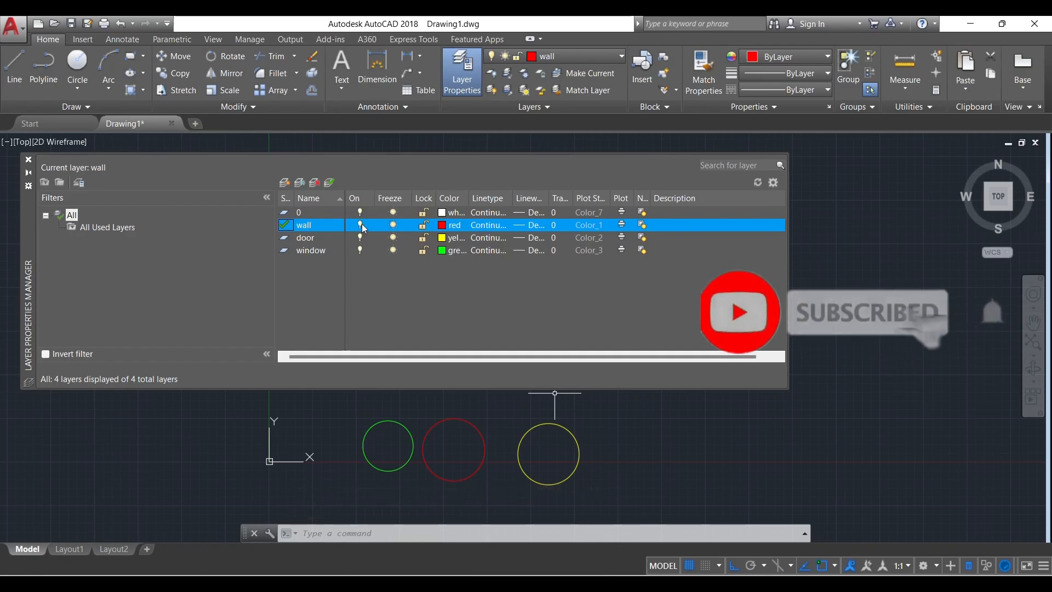
{"action": "left_click", "coordinate": [361, 225]}
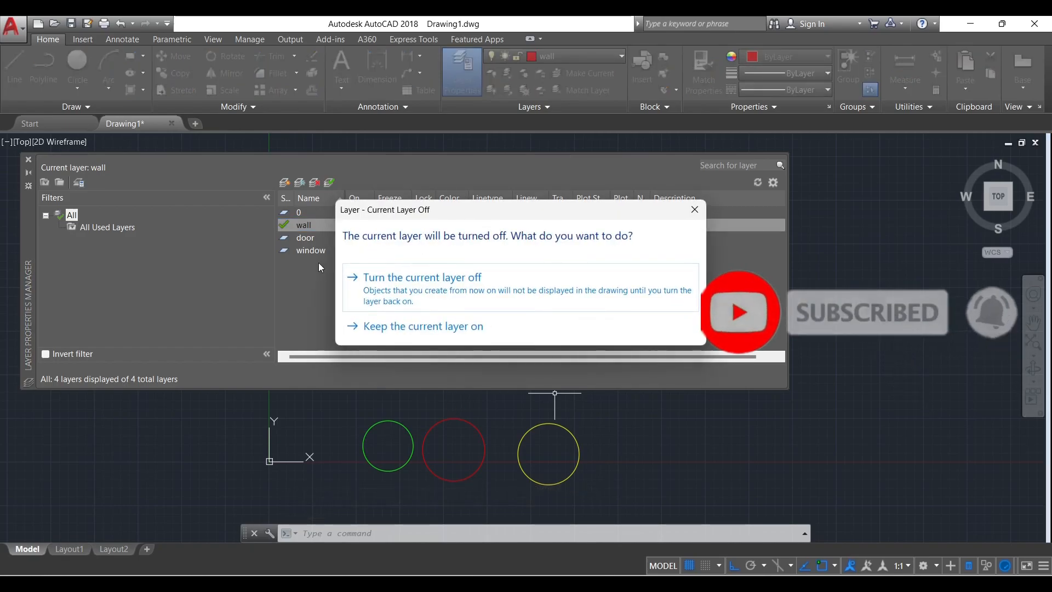
{"action": "left_click", "coordinate": [445, 276]}
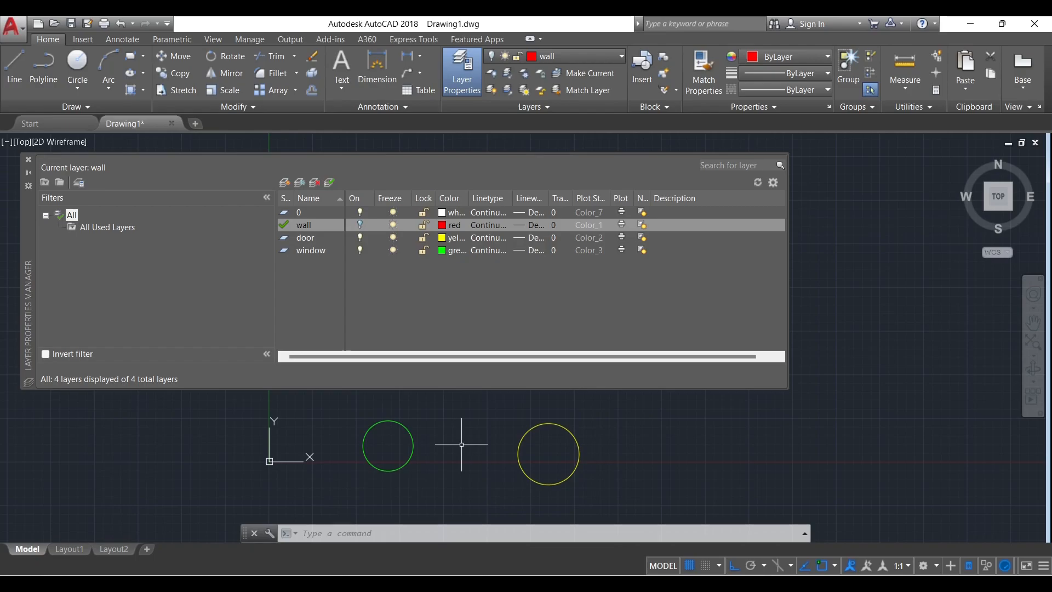
{"action": "left_click", "coordinate": [361, 225]}
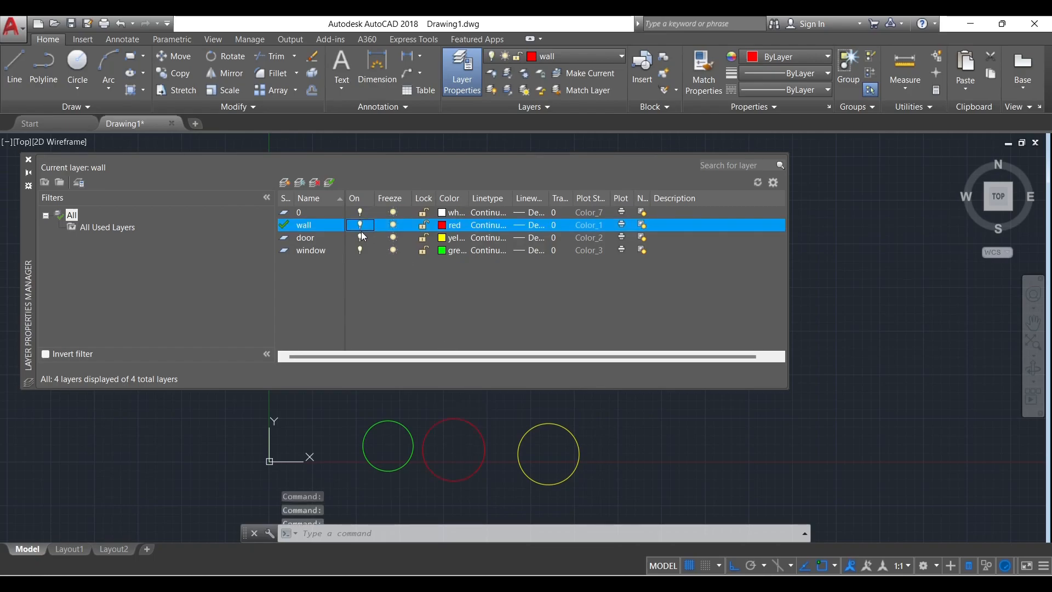
Turn the door and window layers off and back on
{"action": "left_click", "coordinate": [360, 239]}
{"action": "left_click", "coordinate": [359, 250]}
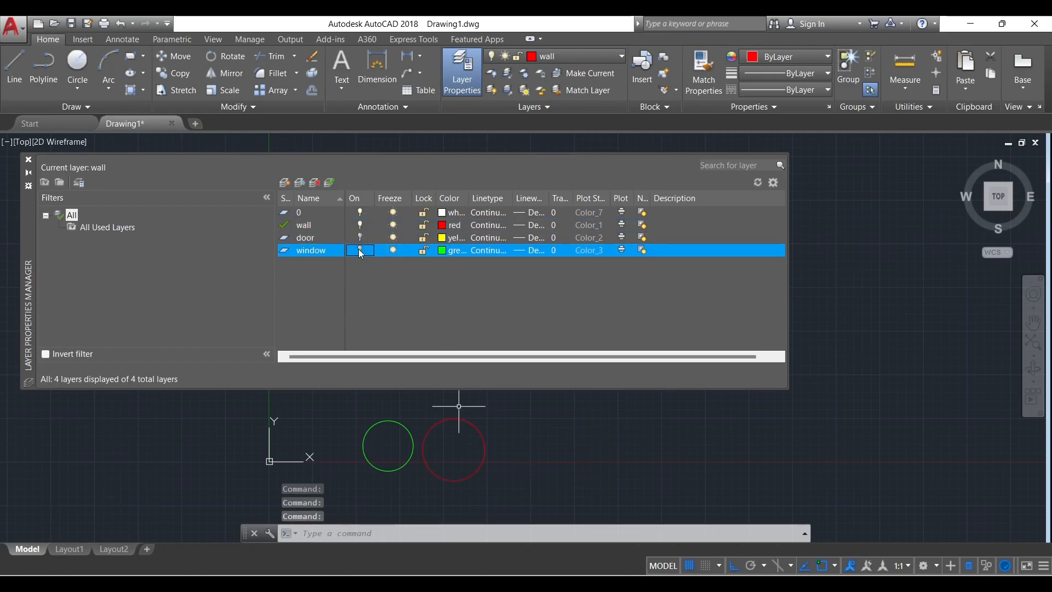
{"action": "left_click", "coordinate": [358, 250]}
{"action": "left_click", "coordinate": [359, 238]}
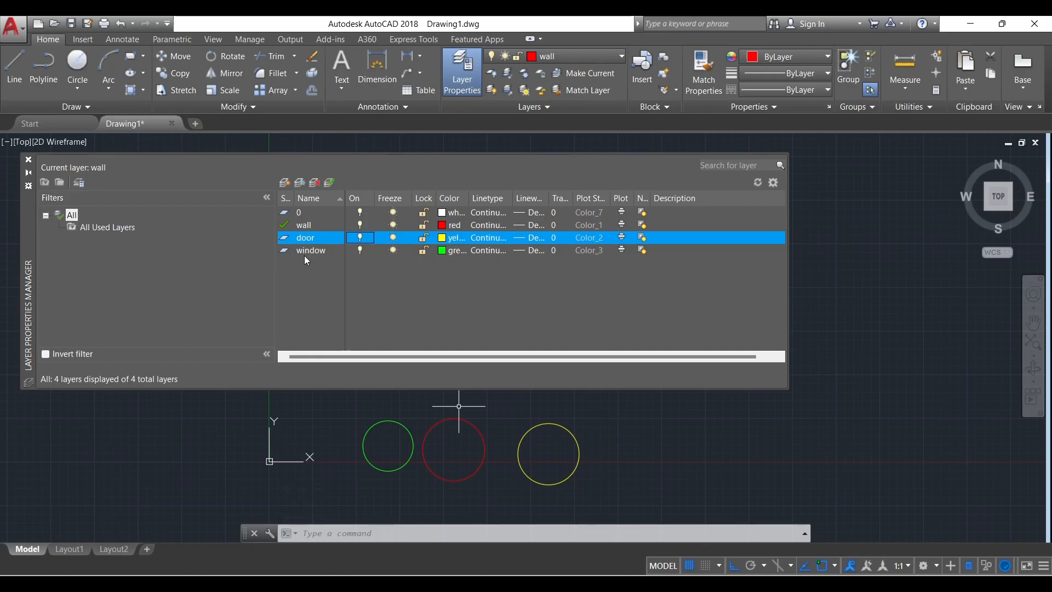
Freeze the door and window layers and thaw them again
{"action": "left_click", "coordinate": [395, 239]}
{"action": "left_click", "coordinate": [393, 251]}
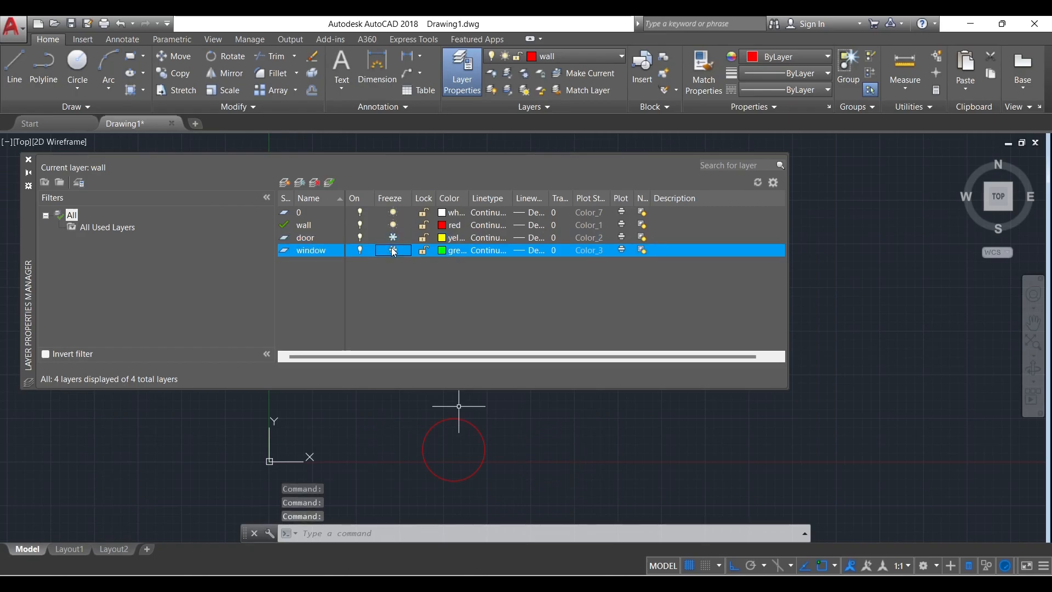
{"action": "left_click", "coordinate": [393, 250]}
{"action": "left_click", "coordinate": [393, 237]}
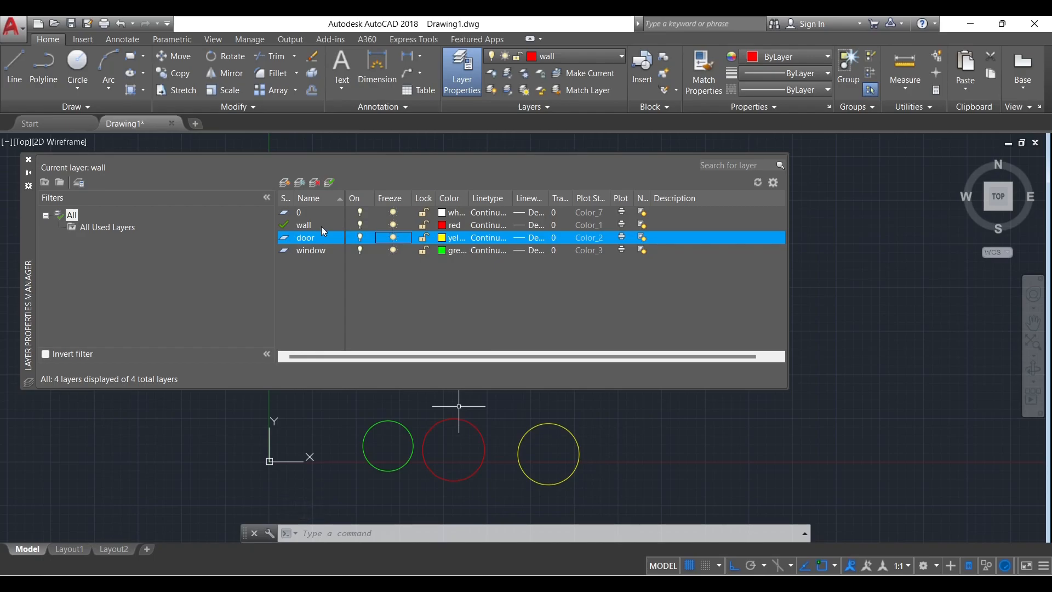
Turn off the current wall layer once more and switch it back on
{"action": "left_click", "coordinate": [359, 225]}
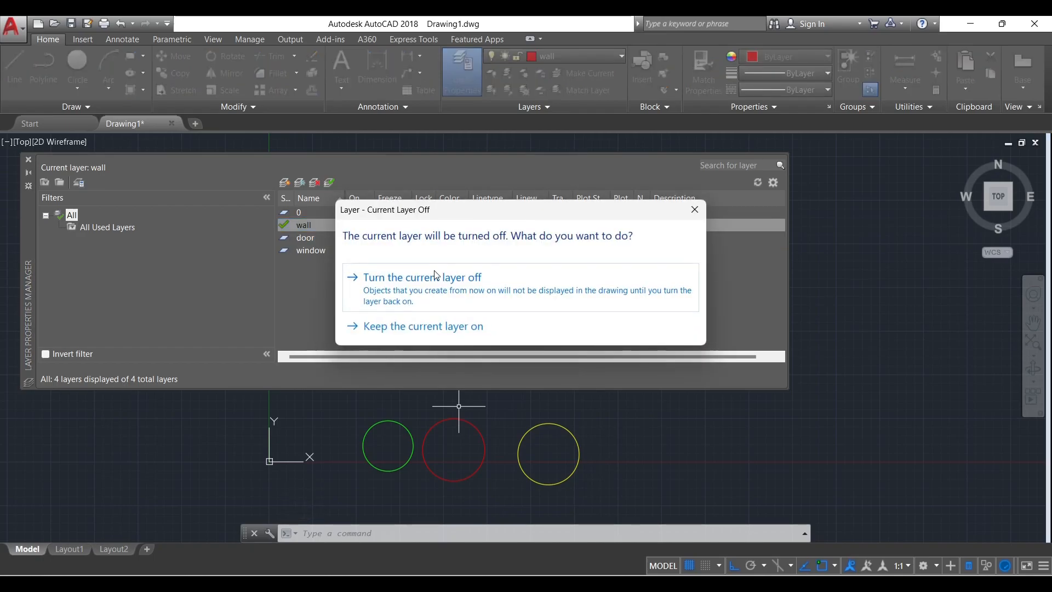
{"action": "left_click", "coordinate": [433, 270]}
{"action": "left_click", "coordinate": [360, 224]}
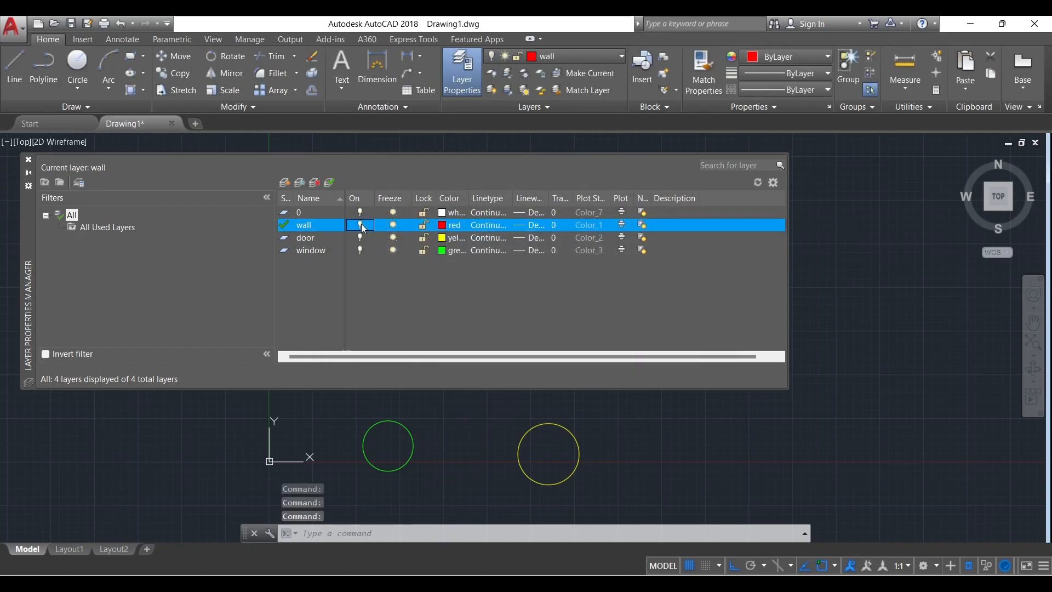
Try to freeze the current wall layer
{"action": "left_click", "coordinate": [394, 225]}
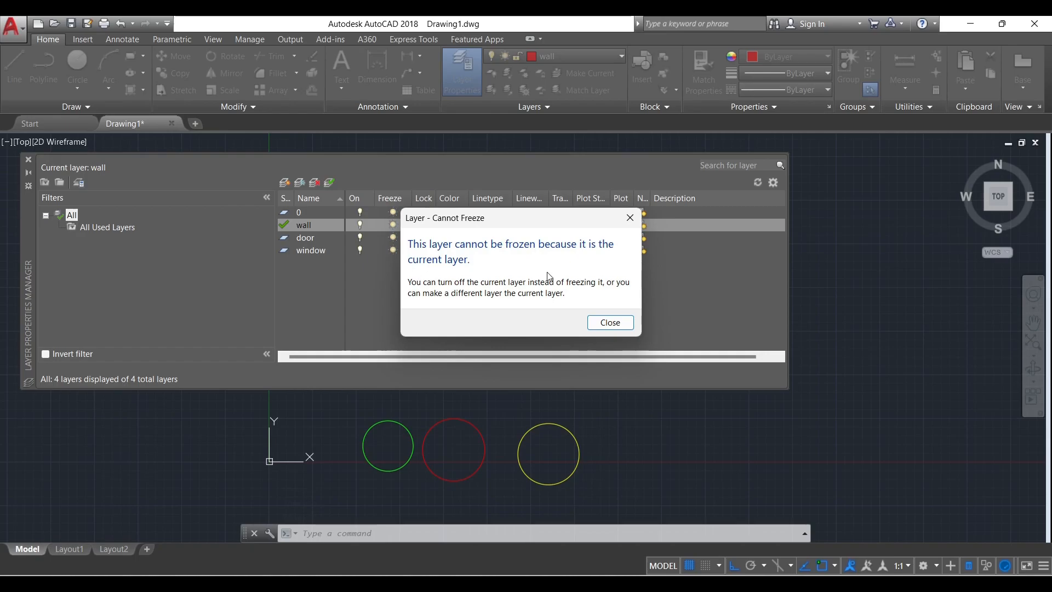
{"action": "left_click", "coordinate": [630, 217]}
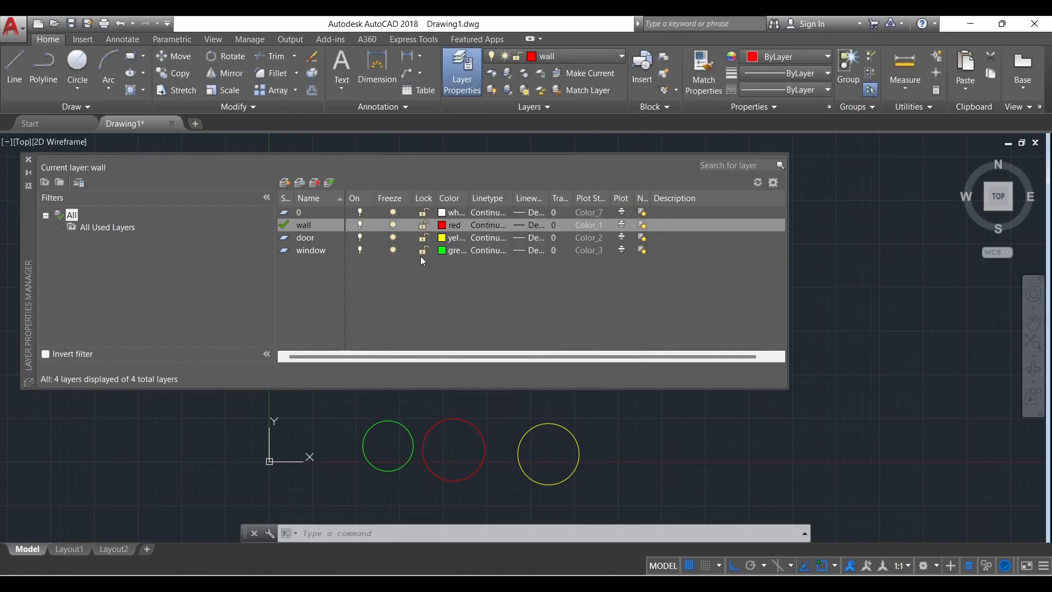
Try to erase the red circle with the wall layer locked, and unlock the layer again
{"action": "left_click", "coordinate": [424, 225]}
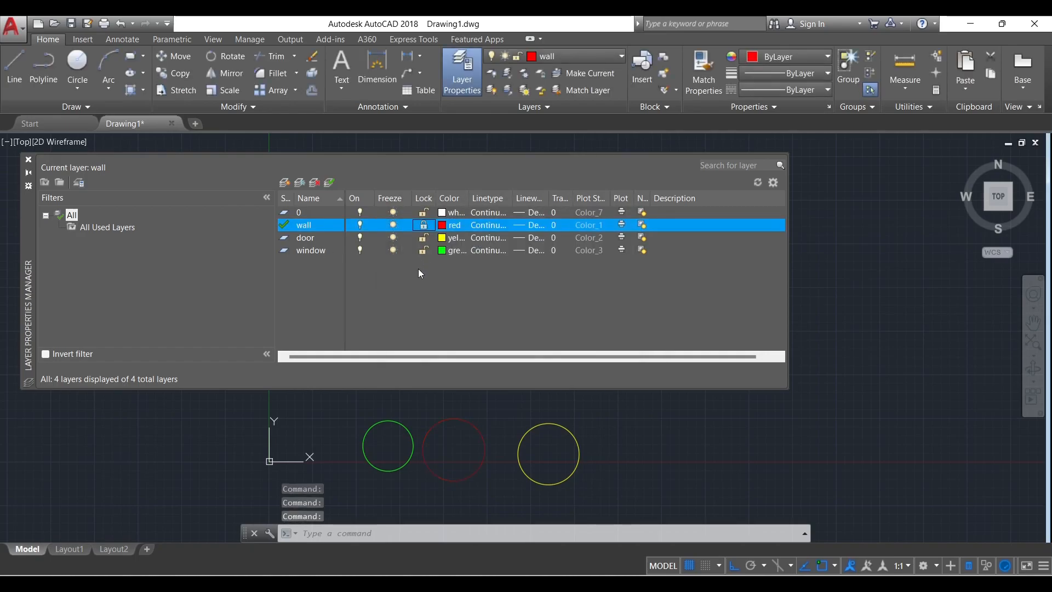
{"action": "left_click", "coordinate": [460, 428]}
{"action": "left_click", "coordinate": [450, 415]}
{"action": "key", "text": "Delete"}
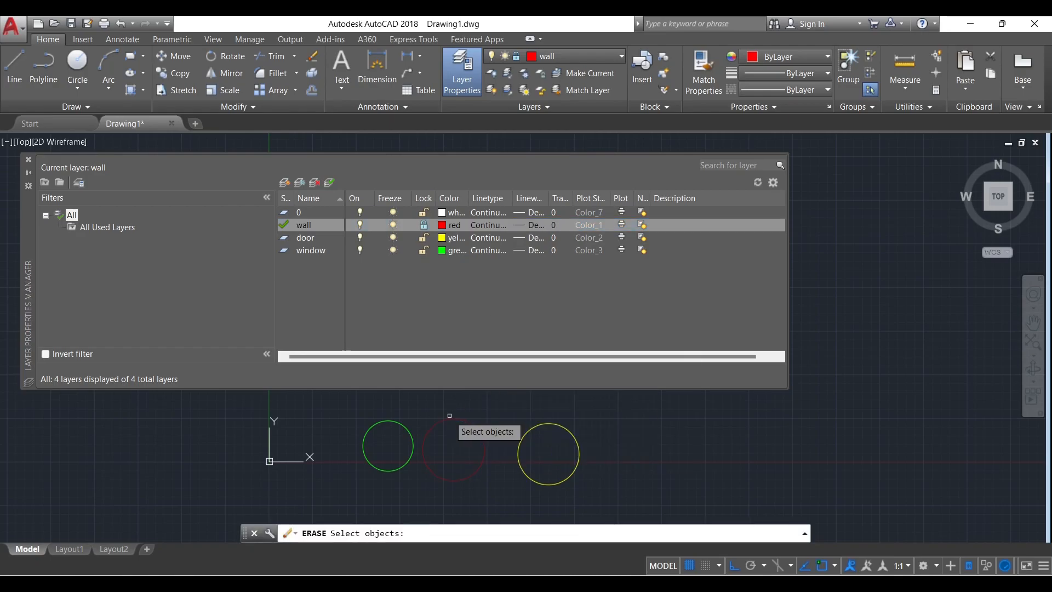
{"action": "key", "text": "Escape"}
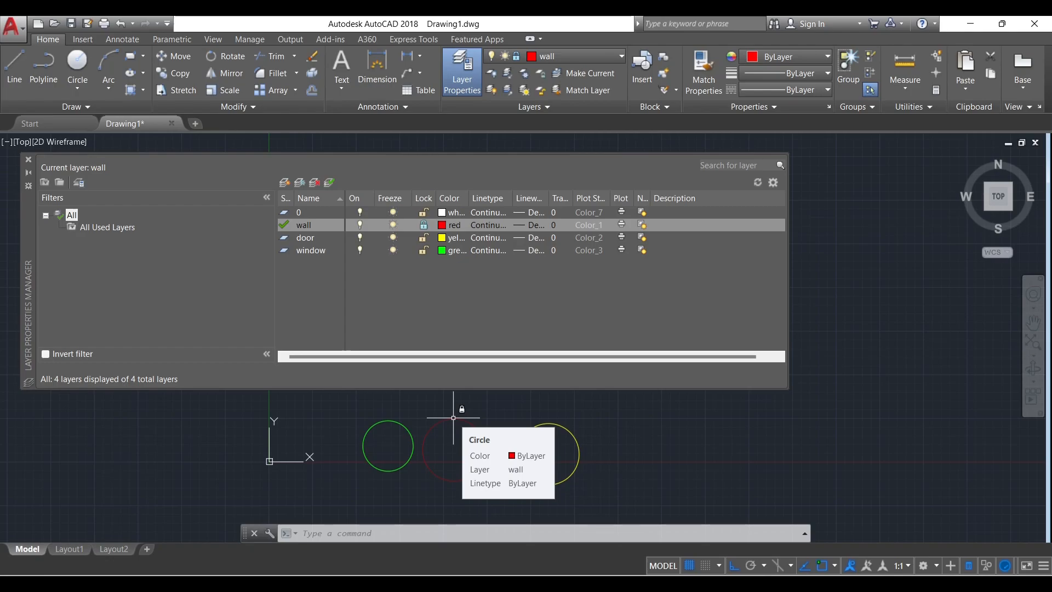
{"action": "left_click", "coordinate": [423, 226]}
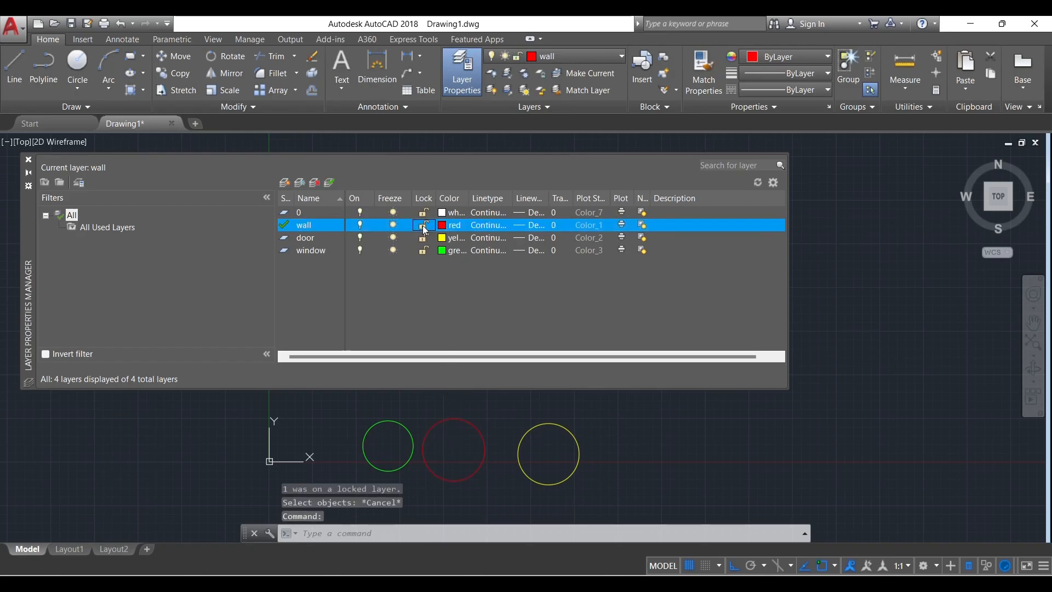
Load the ACAD_ISO03W100 dash-space linetype from acadiso.lin while choosing the wall layer's linetype
{"action": "left_click", "coordinate": [495, 228]}
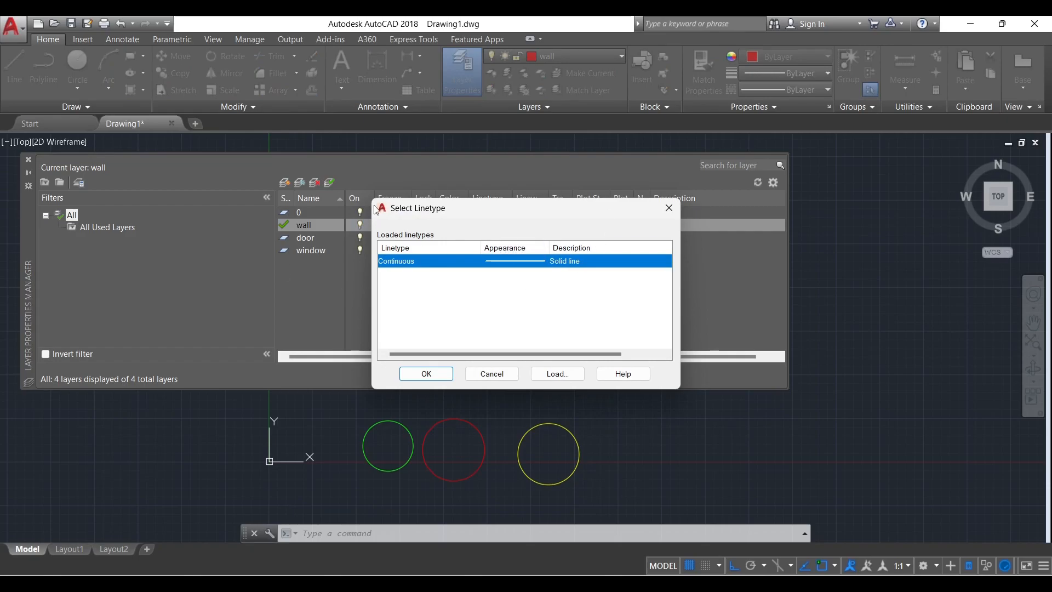
{"action": "left_click", "coordinate": [562, 374]}
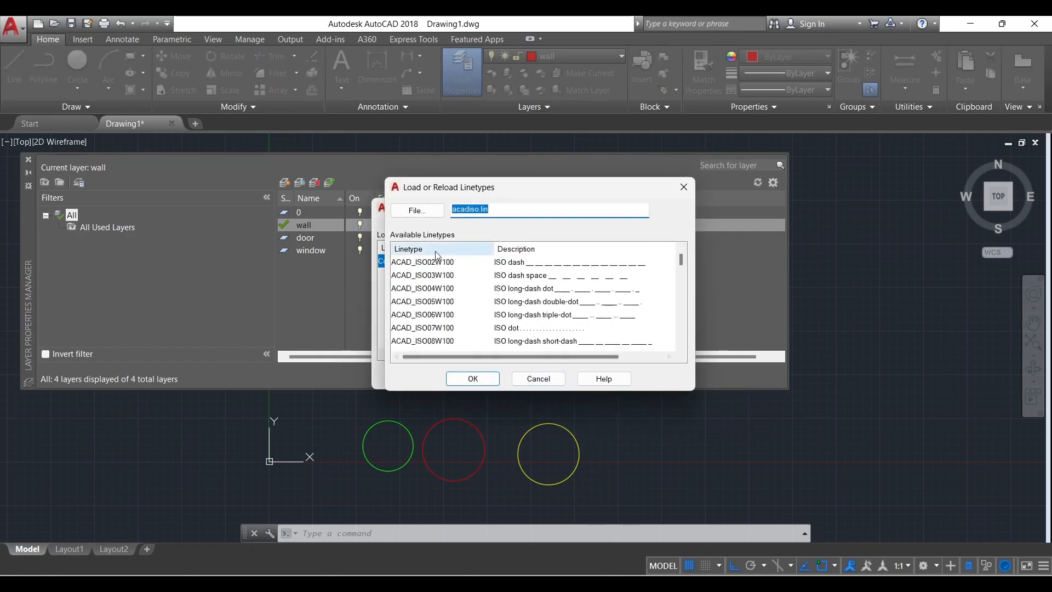
{"action": "left_click", "coordinate": [522, 277]}
{"action": "left_click", "coordinate": [522, 290]}
{"action": "left_click", "coordinate": [521, 316]}
{"action": "left_click", "coordinate": [520, 330]}
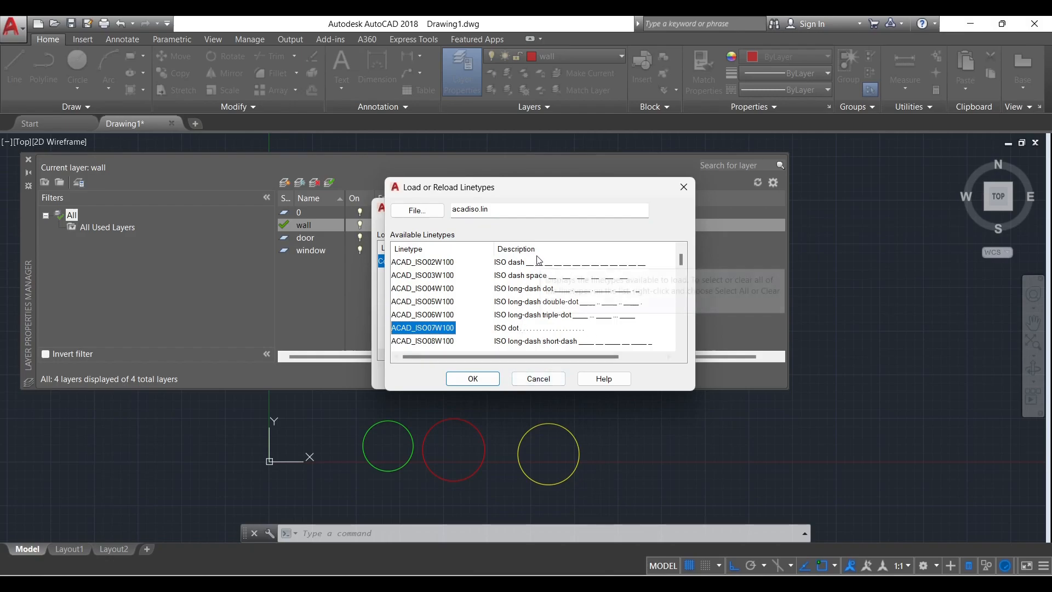
{"action": "left_click", "coordinate": [525, 277]}
{"action": "left_click", "coordinate": [472, 379]}
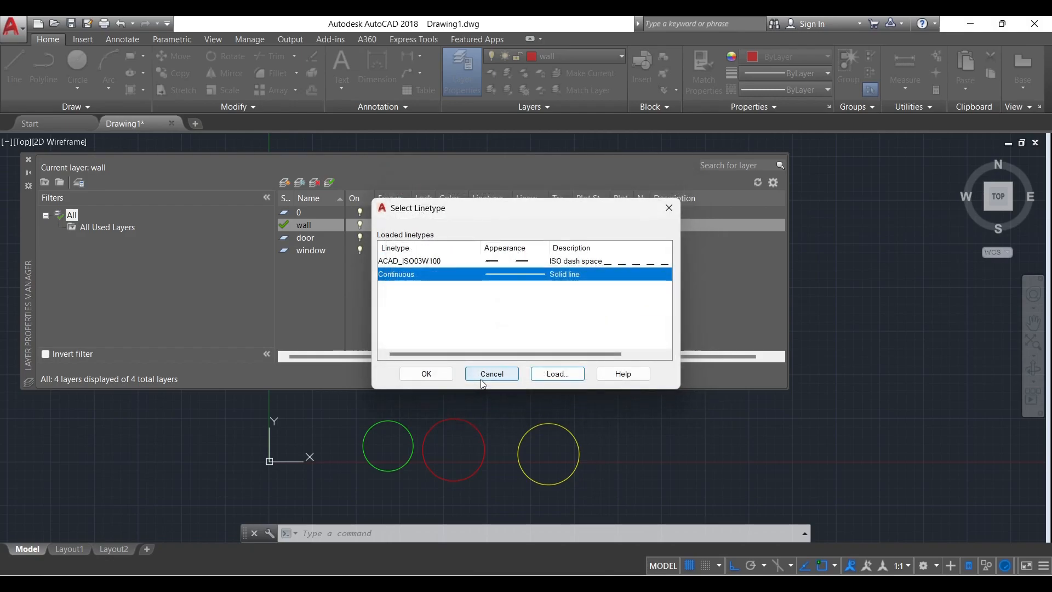
Assign the loaded ACAD_ISO03W100 linetype to the wall layer
{"action": "left_click", "coordinate": [526, 261]}
{"action": "left_click", "coordinate": [426, 373]}
{"action": "middle_click_drag", "start_coordinate": [466, 449], "coordinate": [481, 439]}
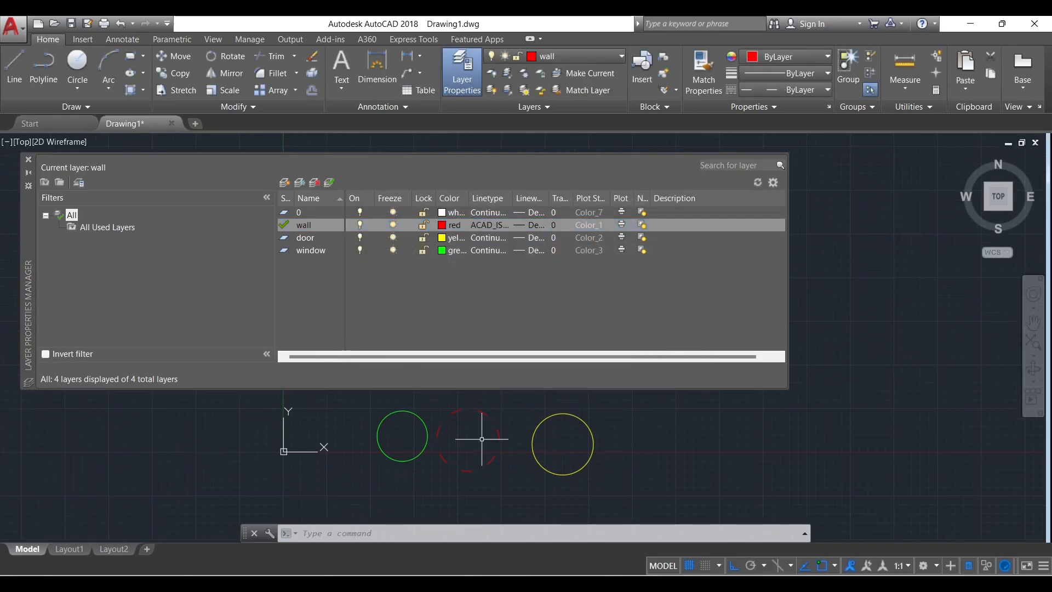
Set the wall layer's linetype back to Continuous
{"action": "left_click", "coordinate": [485, 225]}
{"action": "left_click", "coordinate": [435, 275]}
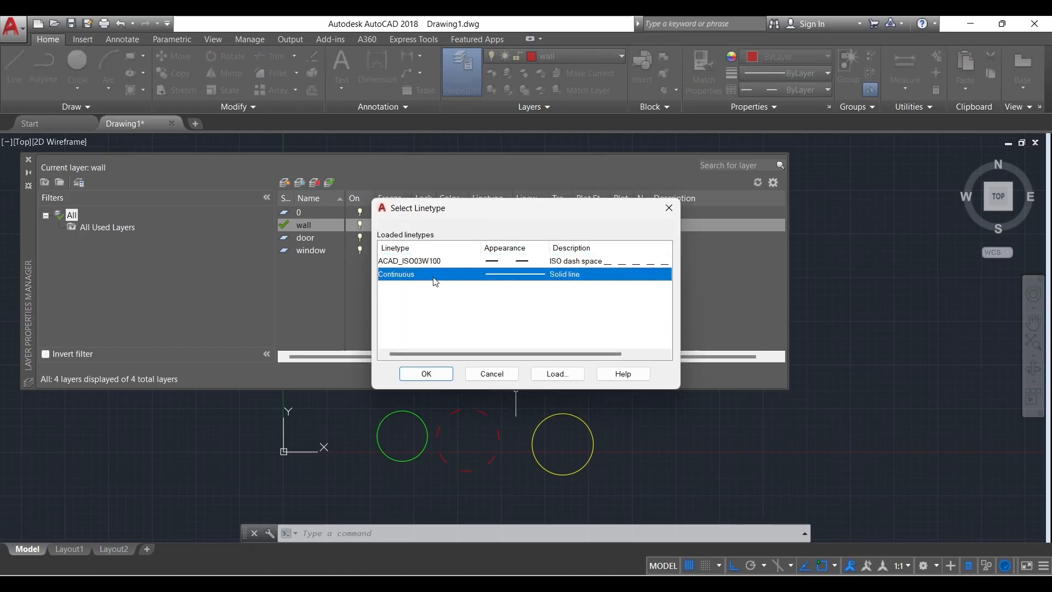
{"action": "left_click", "coordinate": [429, 373]}
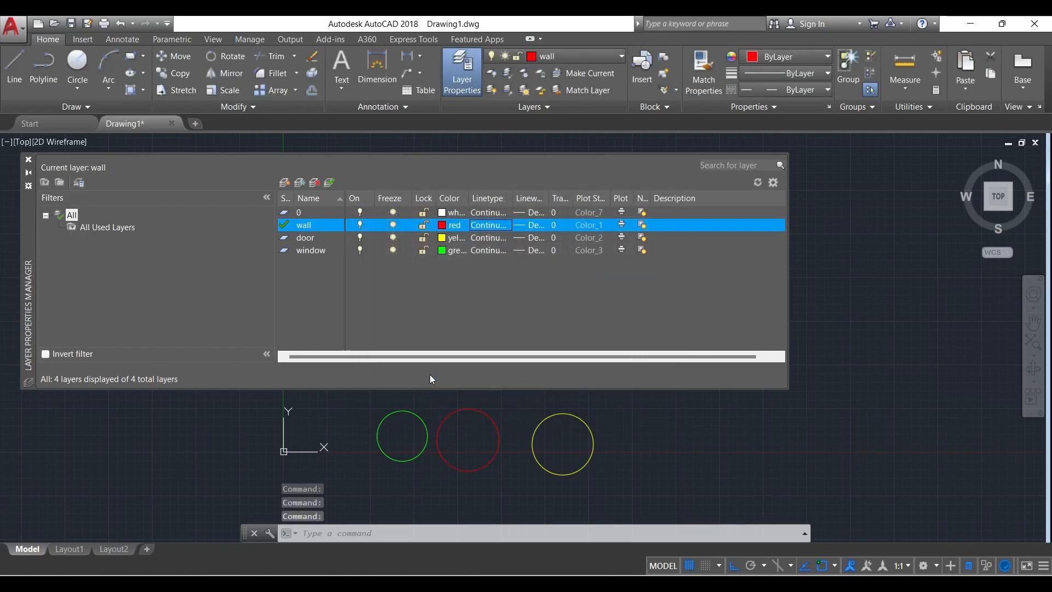
Set the wall layer's lineweight to 1.00 mm and inspect the red circle
{"action": "left_click", "coordinate": [525, 225]}
{"action": "scroll", "coordinate": [526, 278], "scroll_direction": "down", "scroll_amount": 5}
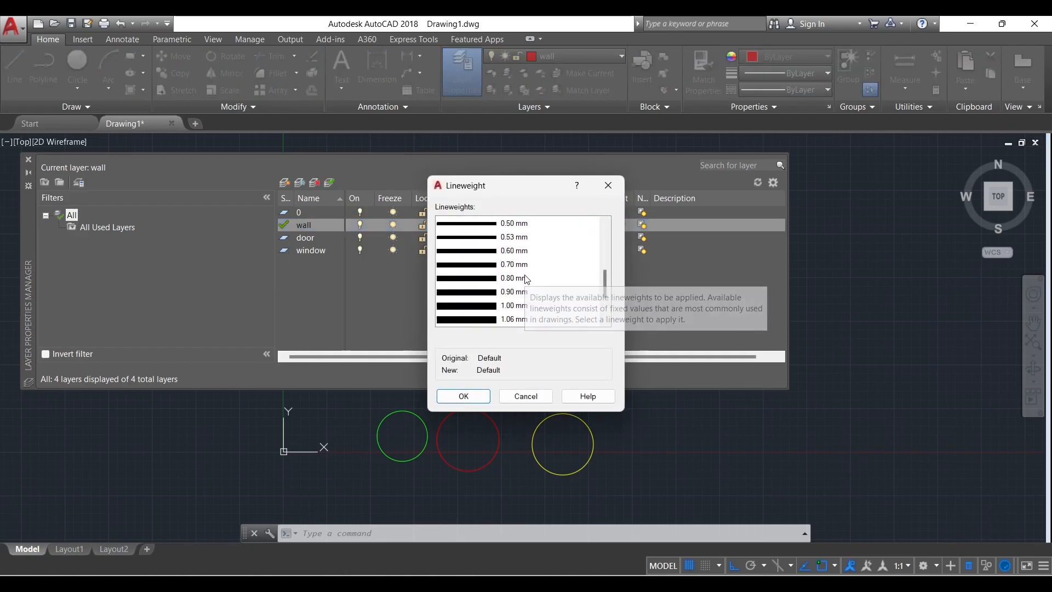
{"action": "scroll", "coordinate": [526, 279], "scroll_direction": "up", "scroll_amount": 4}
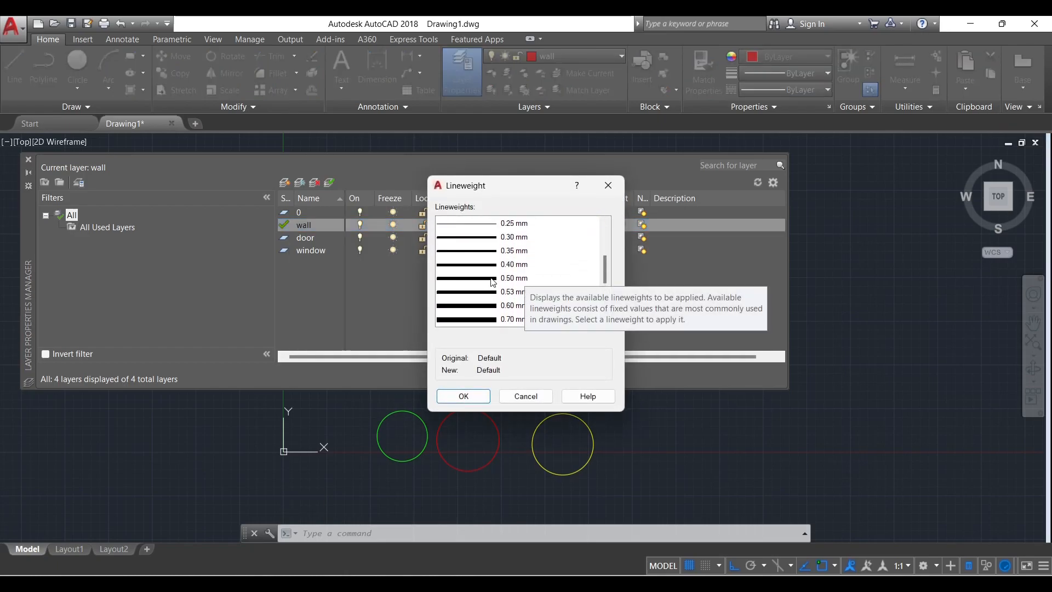
{"action": "scroll", "coordinate": [509, 271], "scroll_direction": "down", "scroll_amount": 2}
{"action": "left_click", "coordinate": [497, 278]}
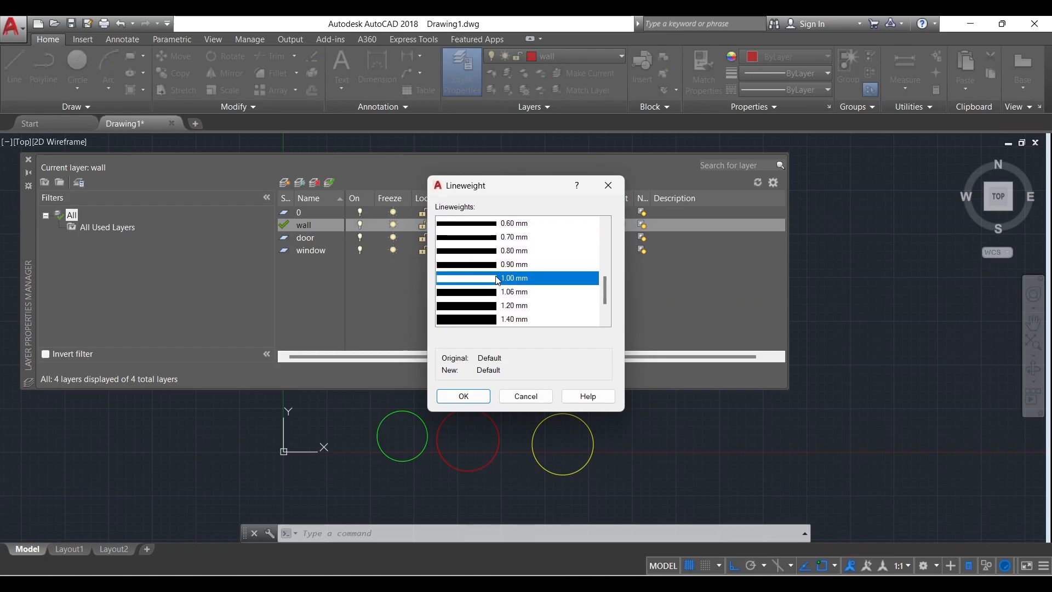
{"action": "left_click", "coordinate": [469, 395]}
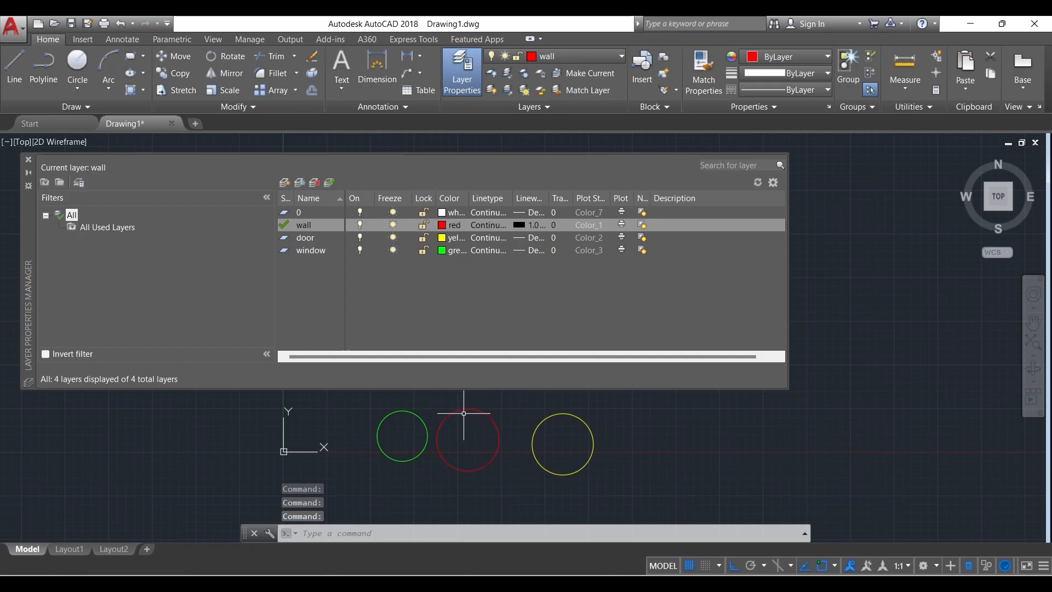
{"action": "scroll", "coordinate": [477, 412], "scroll_direction": "up", "scroll_amount": 5}
{"action": "scroll", "coordinate": [488, 410], "scroll_direction": "down", "scroll_amount": 3}
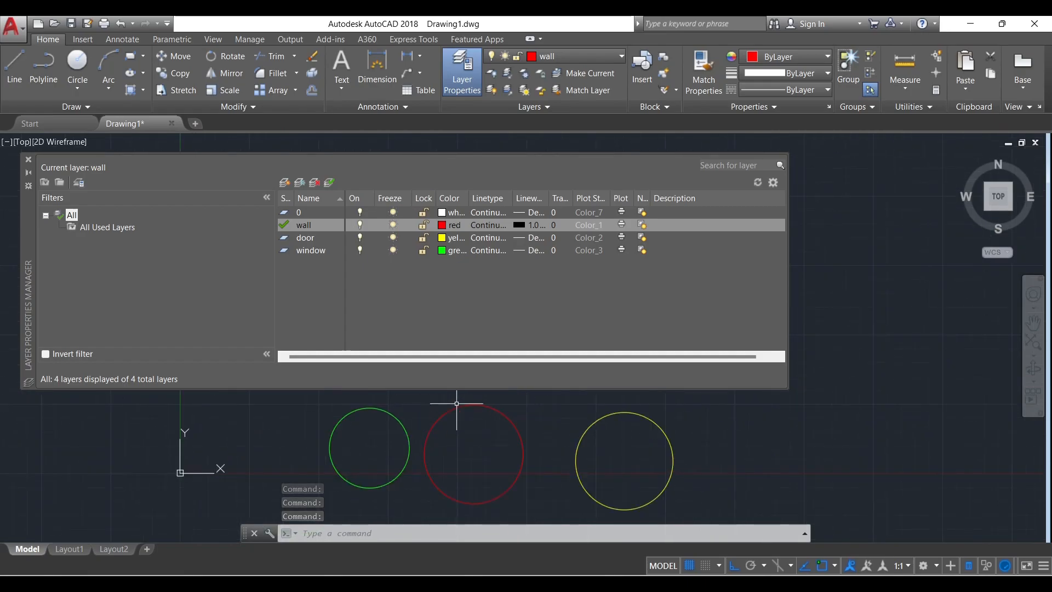
Set the wall layer's lineweight back to Default
{"action": "left_click", "coordinate": [522, 225]}
{"action": "left_click", "coordinate": [522, 224]}
{"action": "scroll", "coordinate": [517, 274], "scroll_direction": "up", "scroll_amount": 5}
{"action": "left_click", "coordinate": [496, 223]}
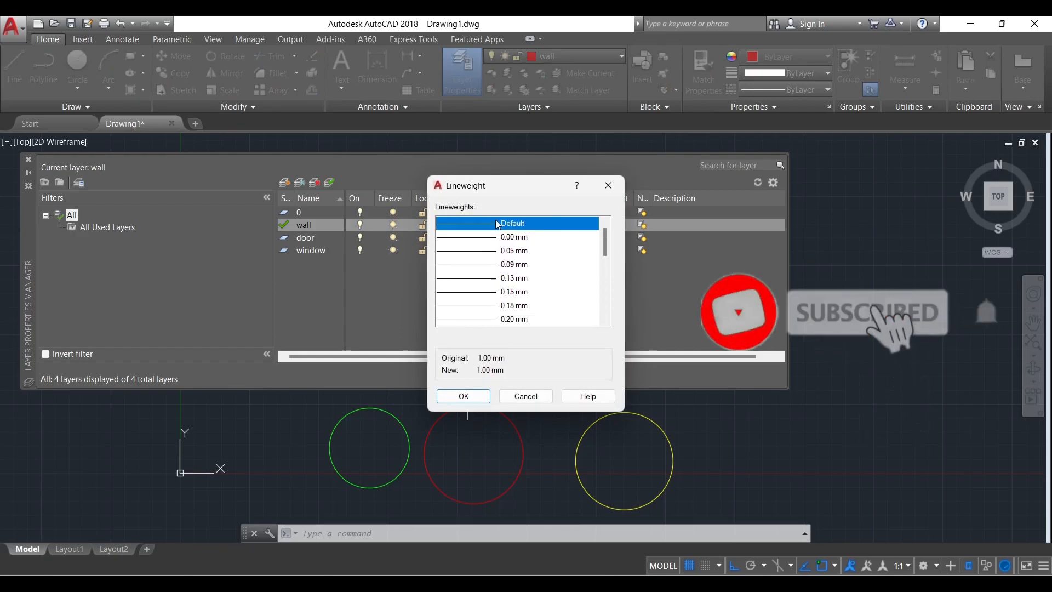
{"action": "left_click", "coordinate": [463, 395]}
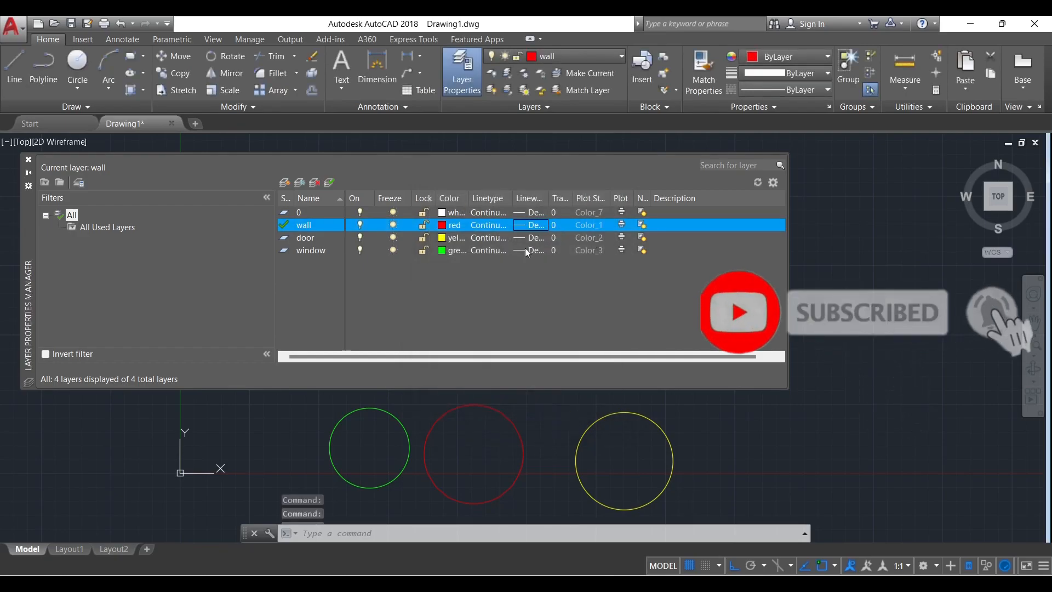
Set the wall layer's transparency to 70
{"action": "left_click", "coordinate": [555, 225]}
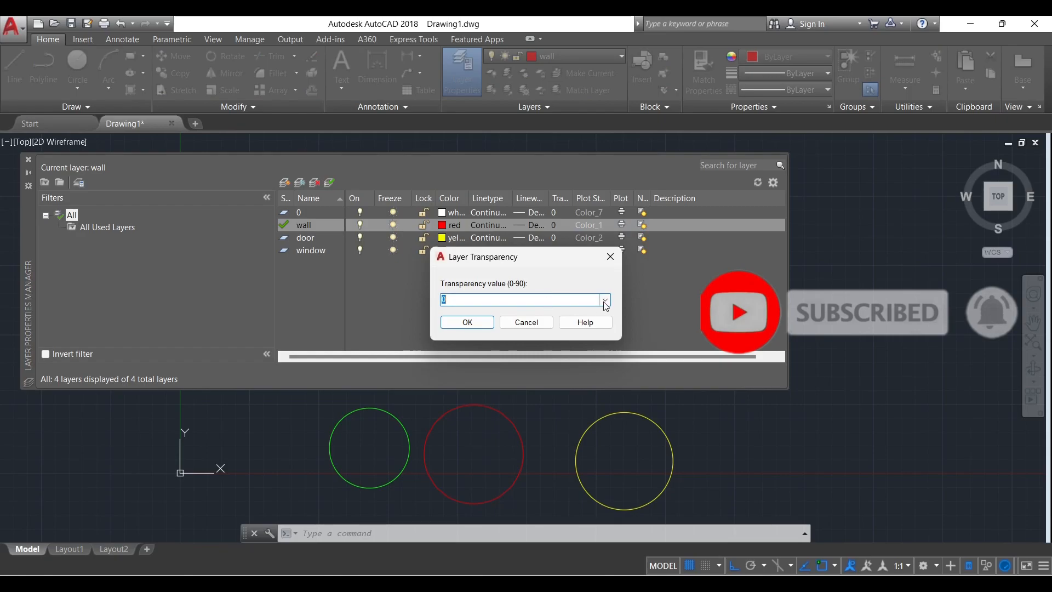
{"action": "left_click", "coordinate": [605, 300]}
{"action": "left_click", "coordinate": [481, 372]}
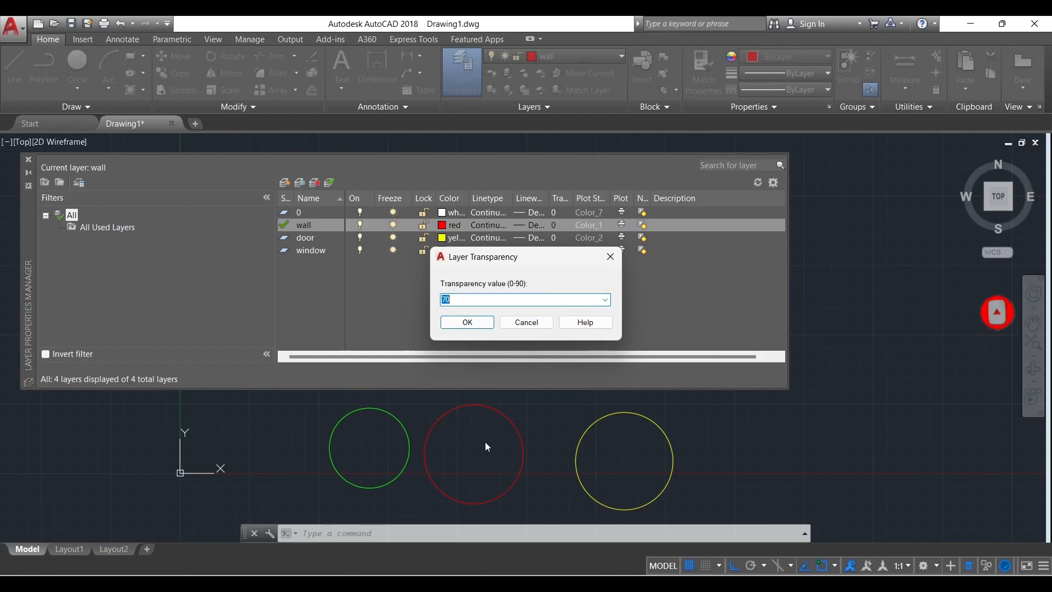
{"action": "left_click", "coordinate": [459, 328]}
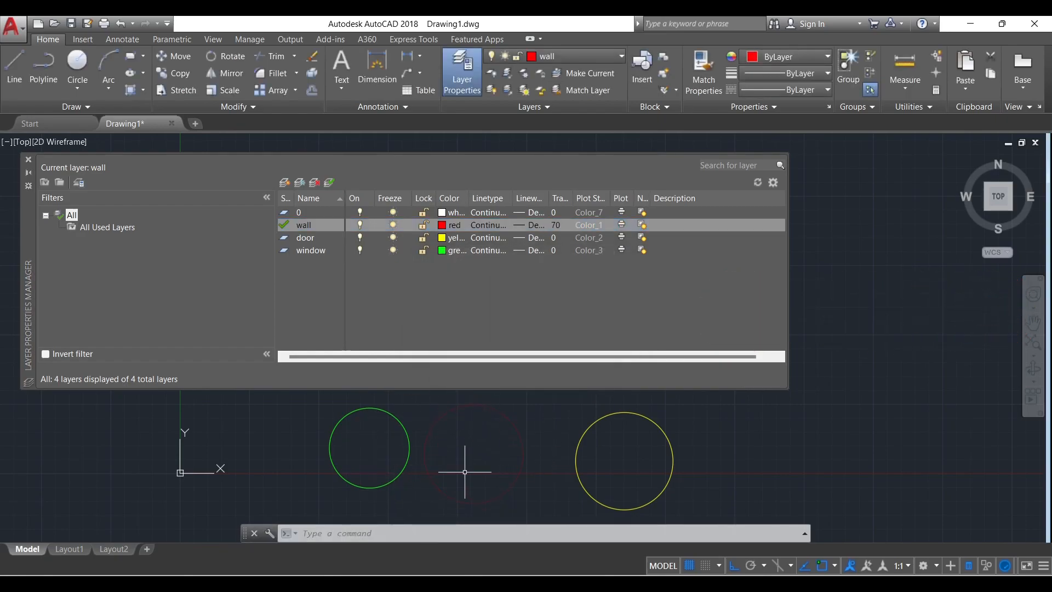
Set the wall layer's transparency back to 0
{"action": "left_click", "coordinate": [565, 225]}
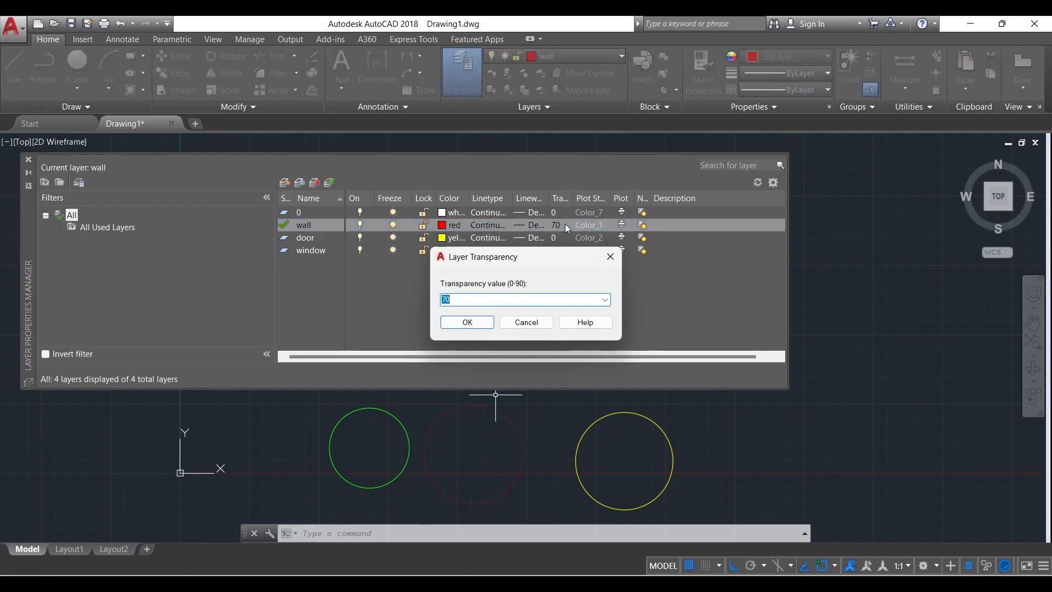
{"action": "left_click", "coordinate": [605, 299]}
{"action": "left_click", "coordinate": [501, 312]}
{"action": "left_click", "coordinate": [485, 325]}
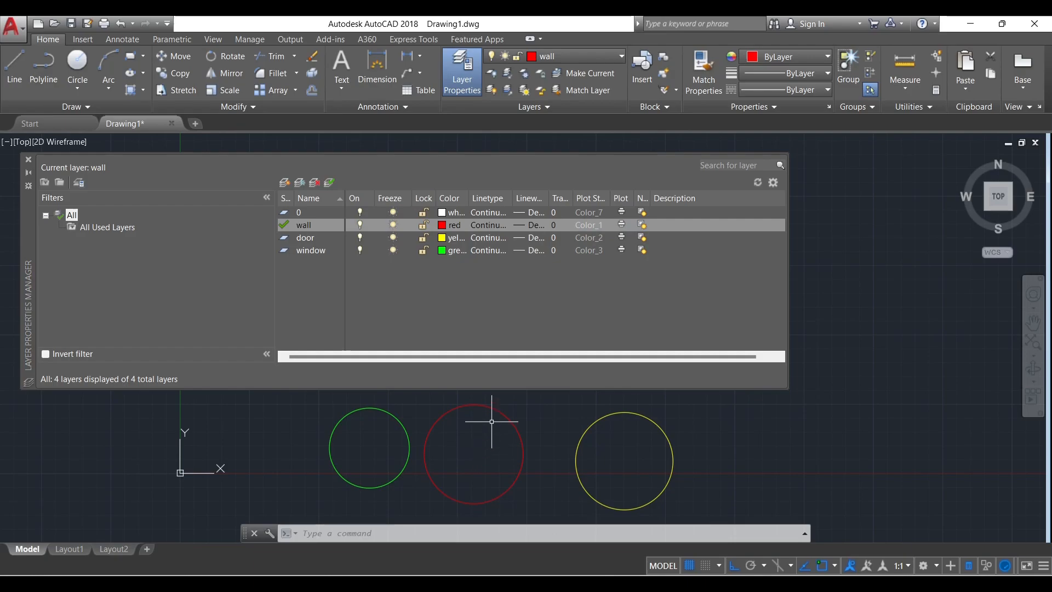
Try again to freeze the current wall layer, and turn its visibility off and back on
{"action": "left_click", "coordinate": [393, 224]}
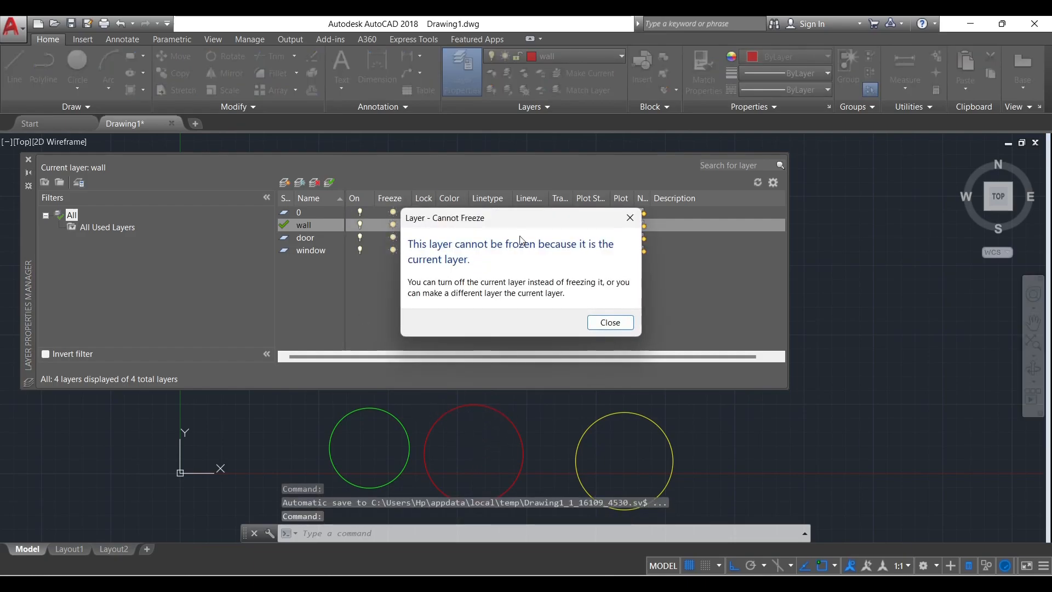
{"action": "left_click", "coordinate": [629, 222]}
{"action": "left_click", "coordinate": [360, 224]}
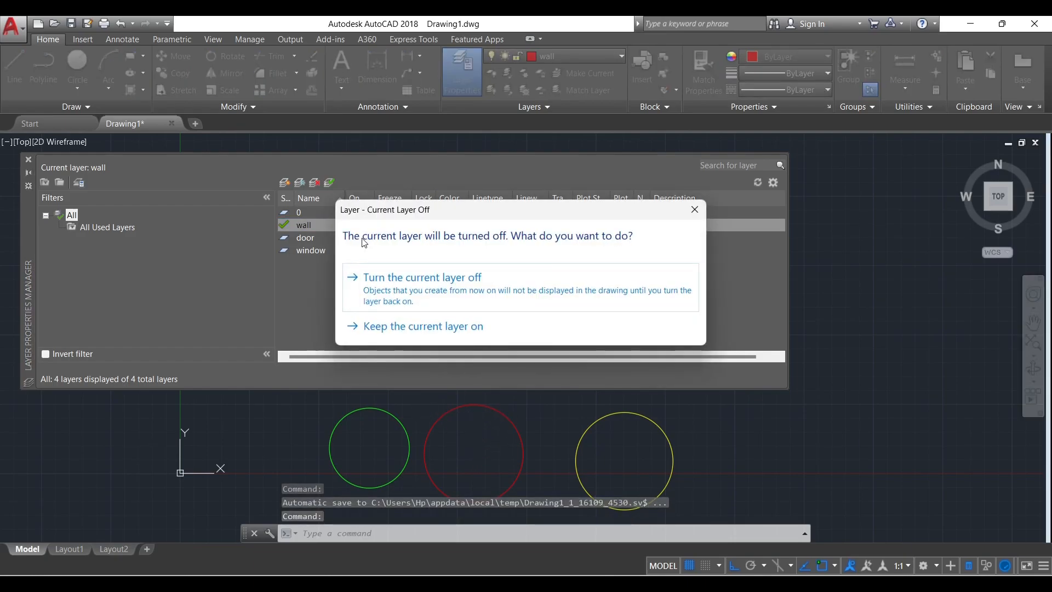
{"action": "left_click", "coordinate": [570, 285]}
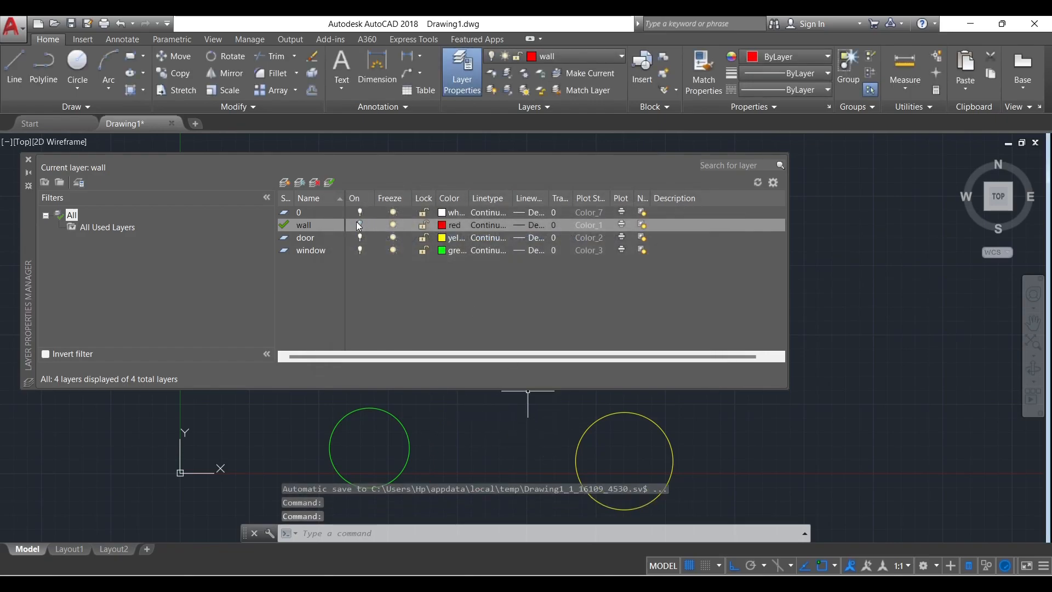
{"action": "left_click", "coordinate": [359, 224]}
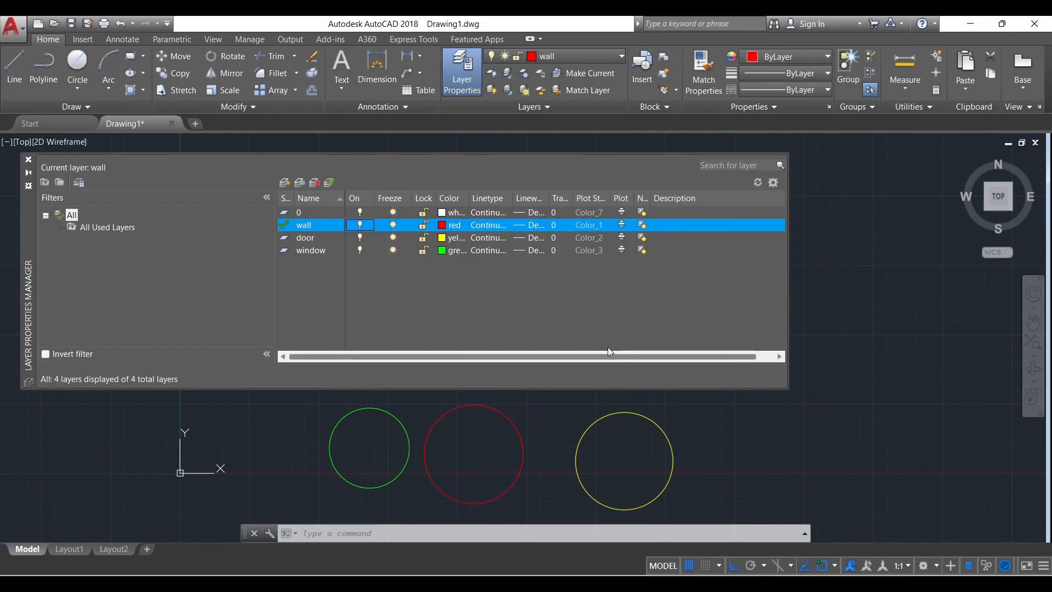
Start plotting the model and choose DWG To PDF.pc3 as the plotter
{"action": "left_click", "coordinate": [622, 224]}
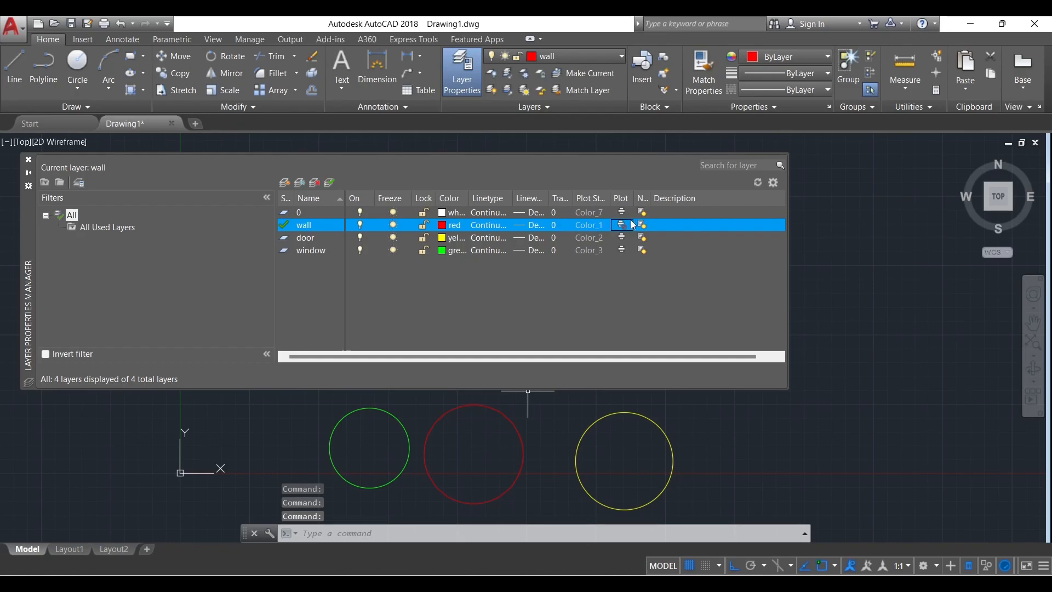
{"action": "left_click", "coordinate": [103, 24]}
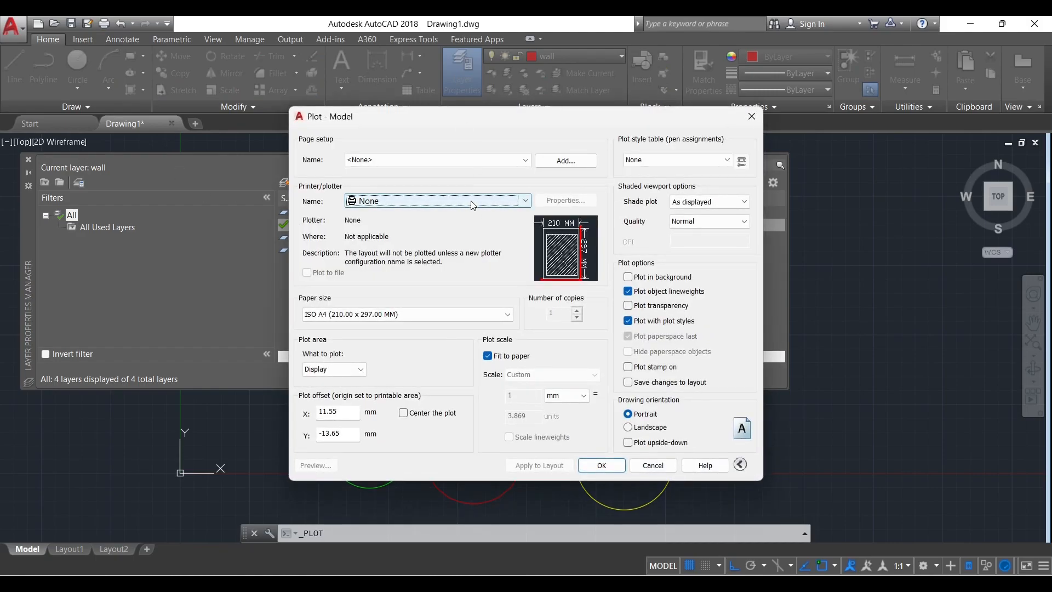
{"action": "left_click", "coordinate": [471, 201]}
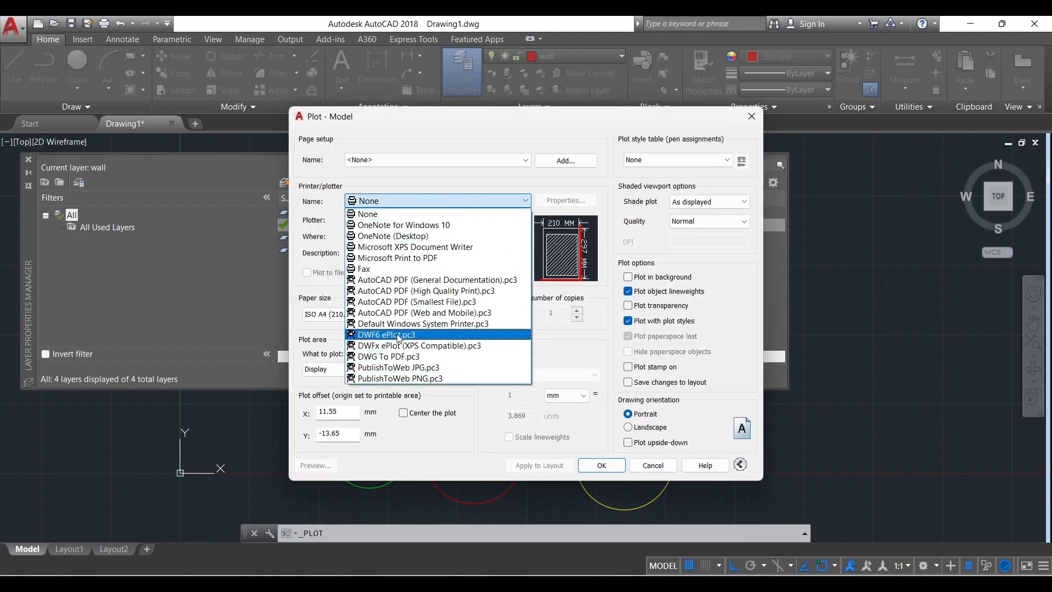
{"action": "left_click", "coordinate": [390, 356]}
{"action": "left_click", "coordinate": [360, 314]}
{"action": "left_click", "coordinate": [360, 313]}
Set the plot area to a window enclosing the green, red and yellow circles
{"action": "left_click", "coordinate": [335, 369]}
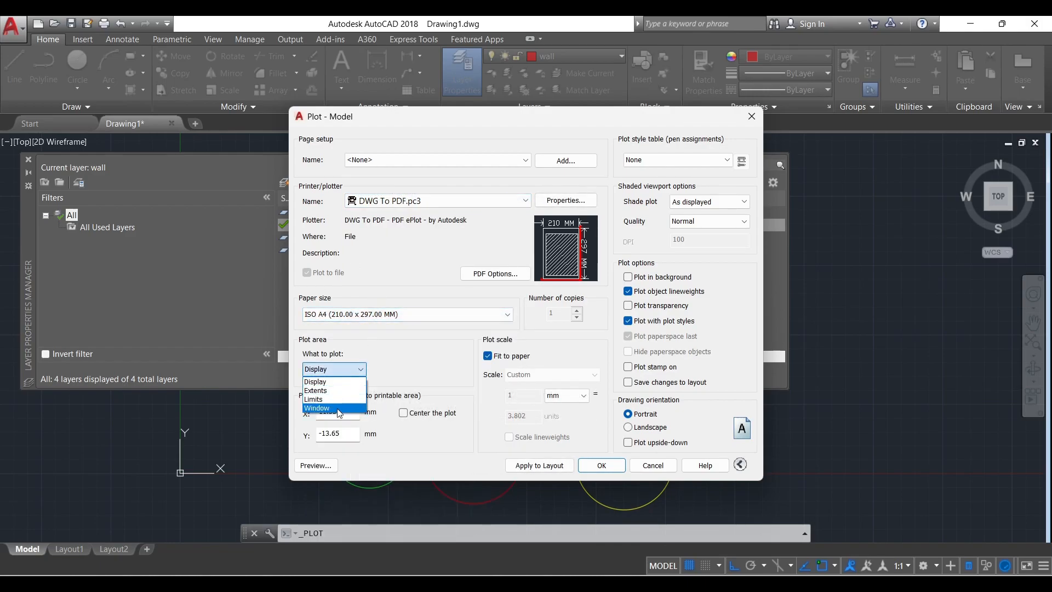
{"action": "left_click", "coordinate": [337, 408]}
{"action": "left_click", "coordinate": [294, 402]}
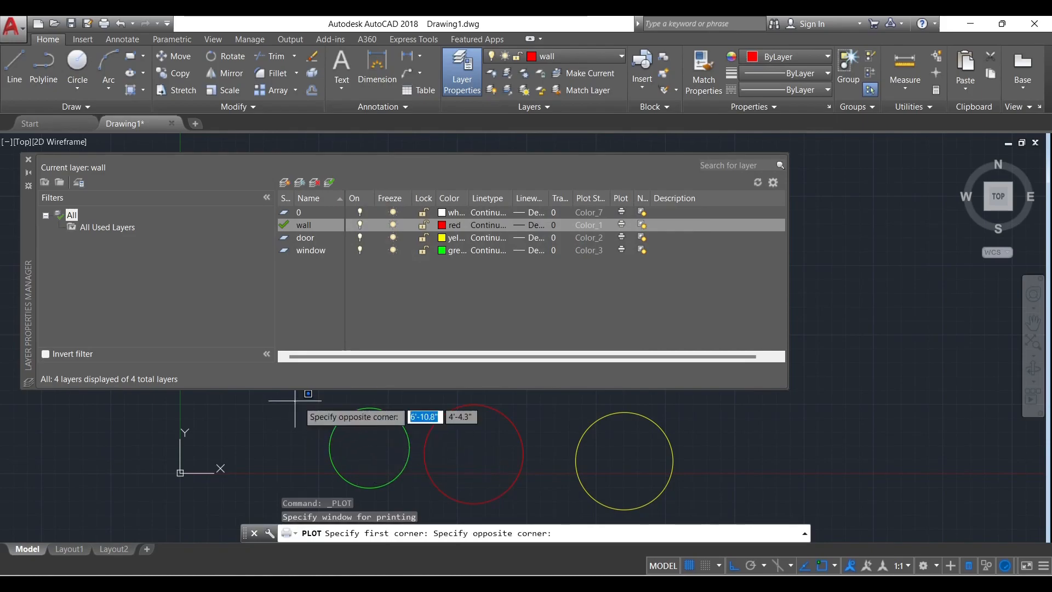
{"action": "left_click", "coordinate": [685, 509]}
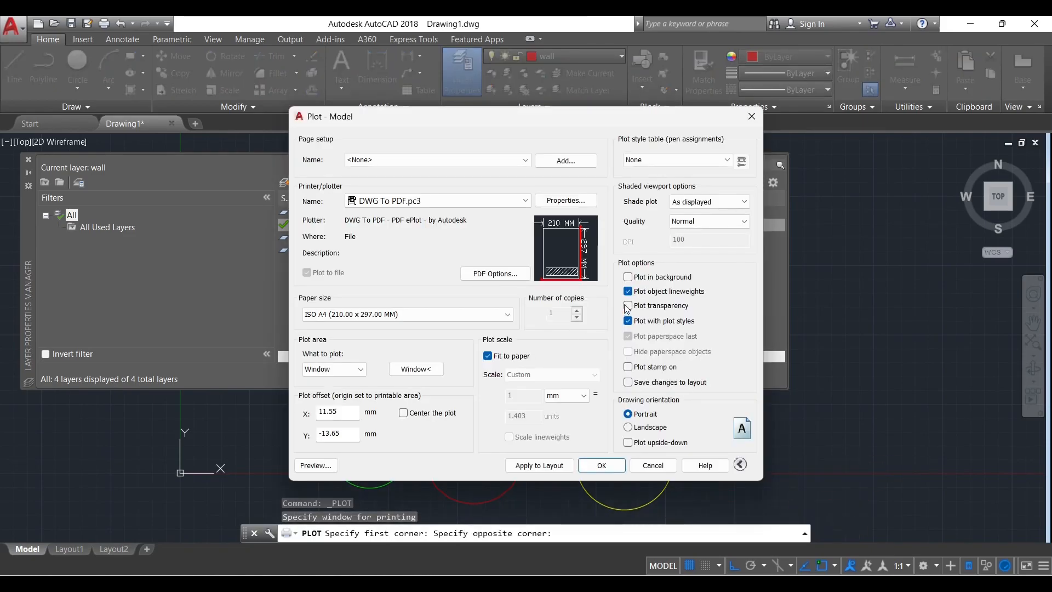
Center the plot on the sheet, preview it, and leave the plot setup without plotting
{"action": "left_click", "coordinate": [403, 412]}
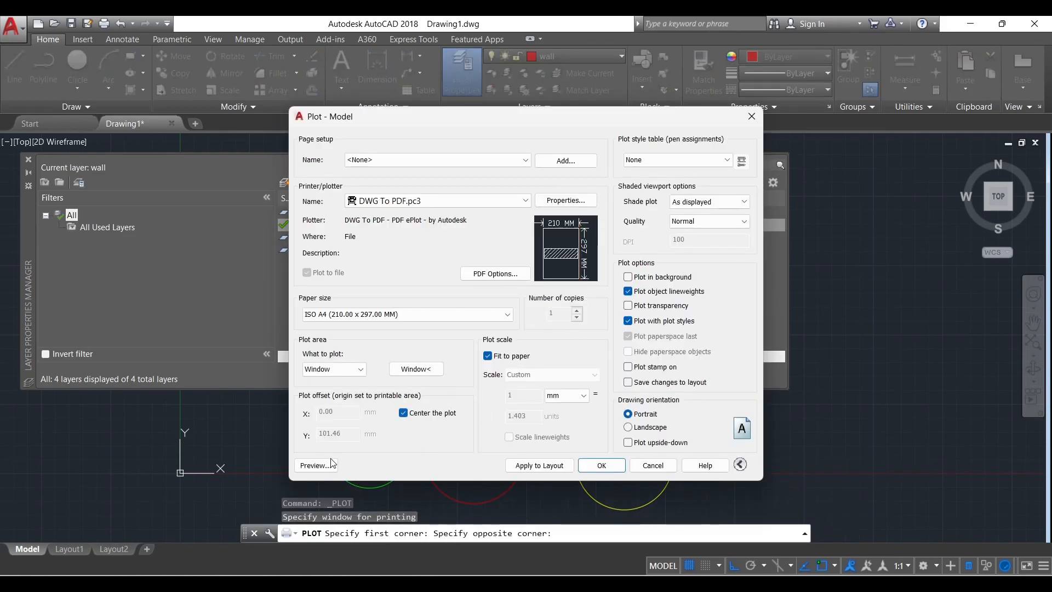
{"action": "left_click", "coordinate": [315, 465]}
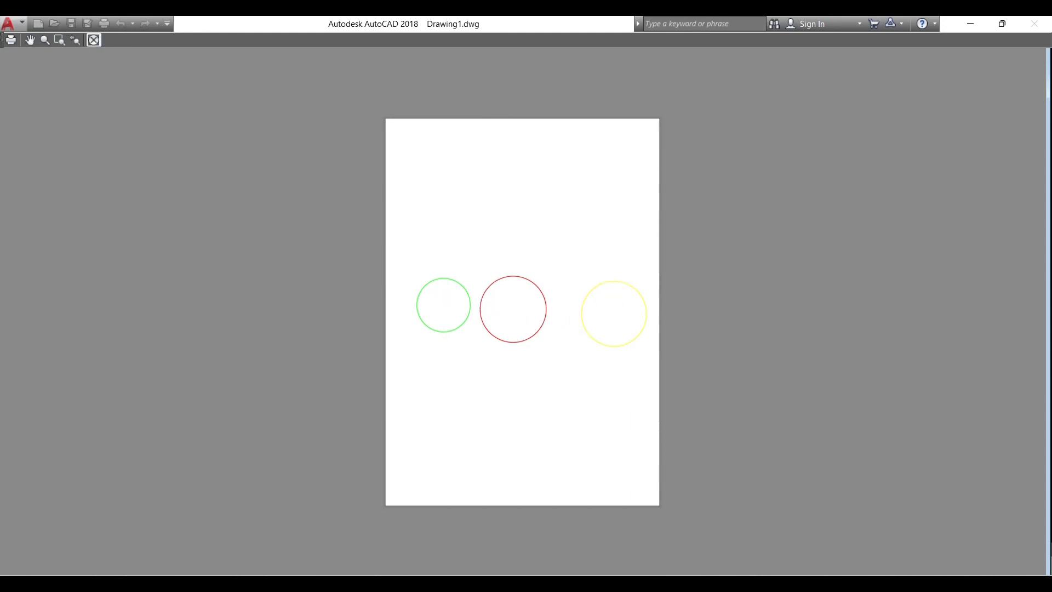
{"action": "left_click", "coordinate": [93, 39]}
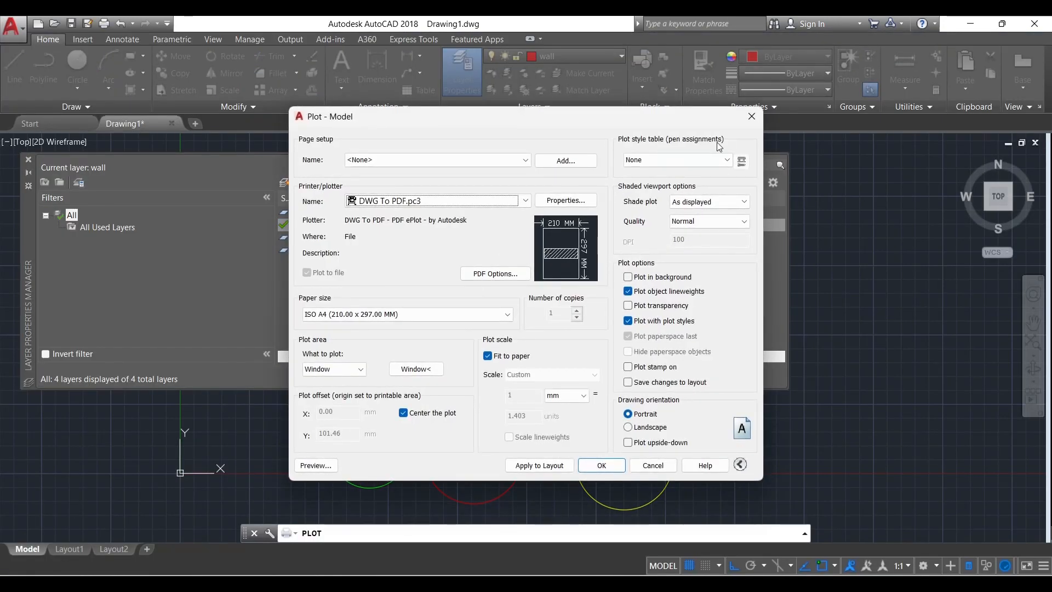
{"action": "left_click", "coordinate": [751, 117]}
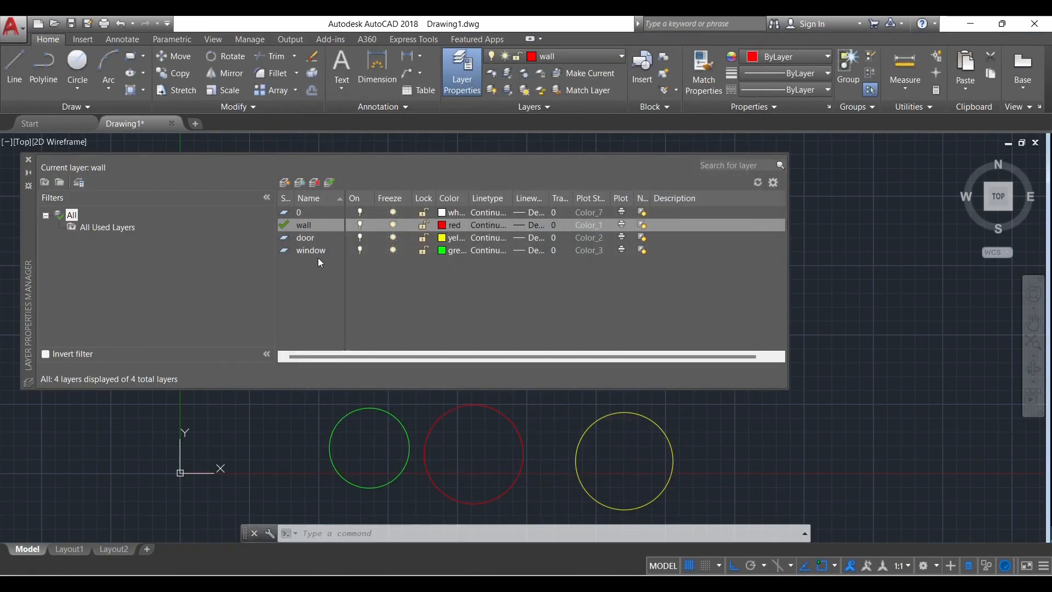
Turn off plotting for the wall layer and set up a DWG To PDF.pc3 plot windowed around the three circles
{"action": "left_click", "coordinate": [621, 223]}
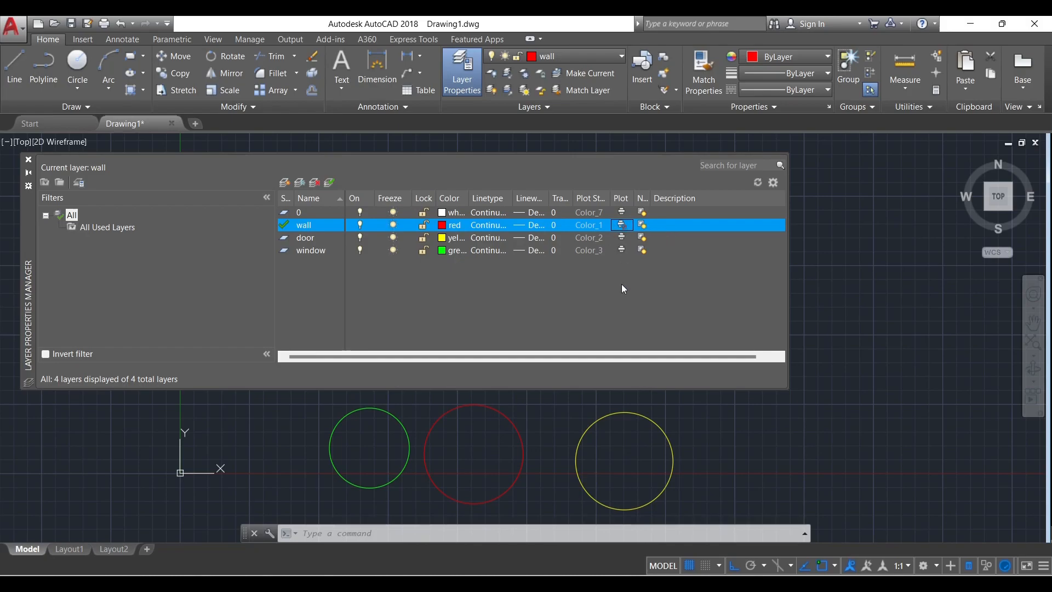
{"action": "left_click", "coordinate": [104, 23]}
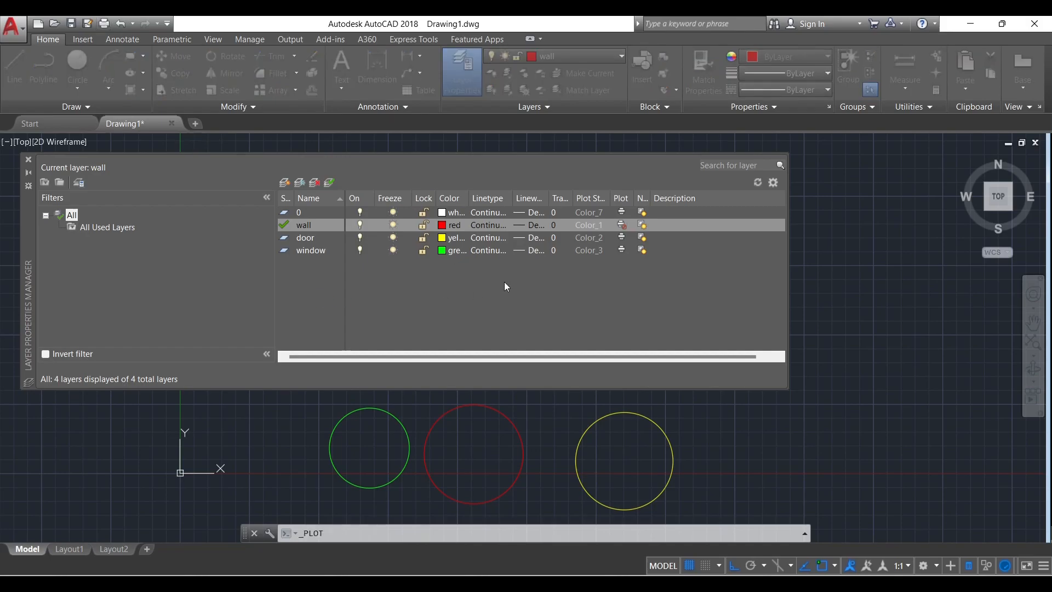
{"action": "left_click", "coordinate": [439, 200]}
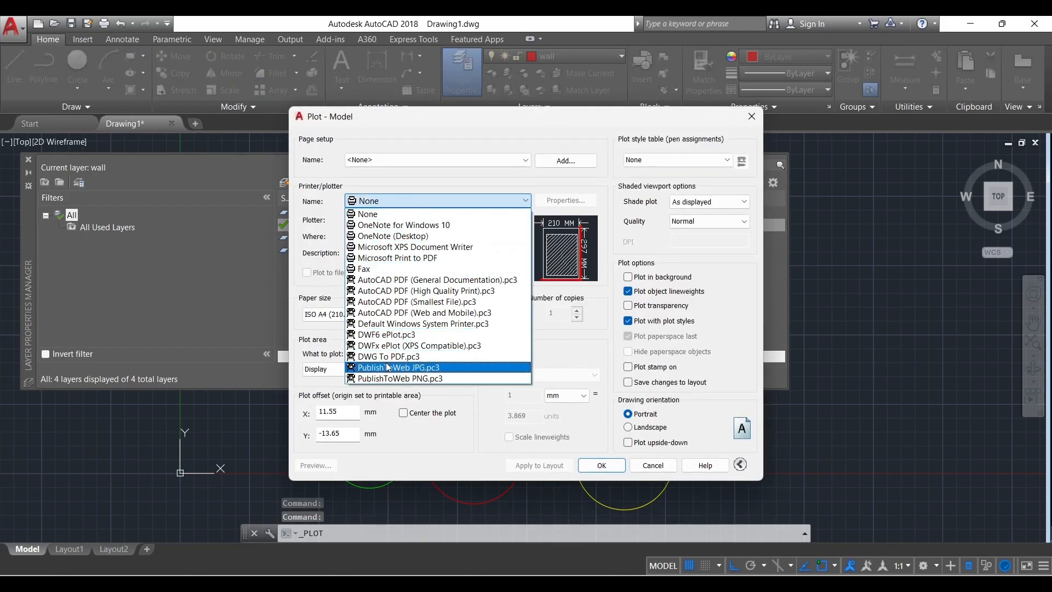
{"action": "left_click", "coordinate": [389, 356]}
{"action": "left_click", "coordinate": [343, 368]}
{"action": "left_click", "coordinate": [329, 408]}
{"action": "left_click", "coordinate": [292, 397]}
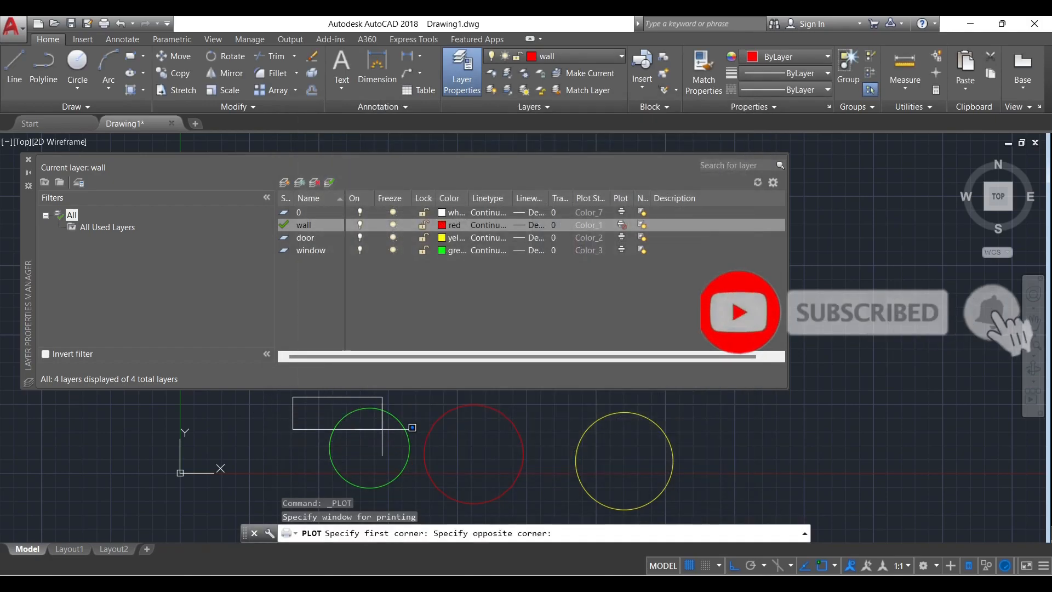
{"action": "left_click", "coordinate": [697, 519]}
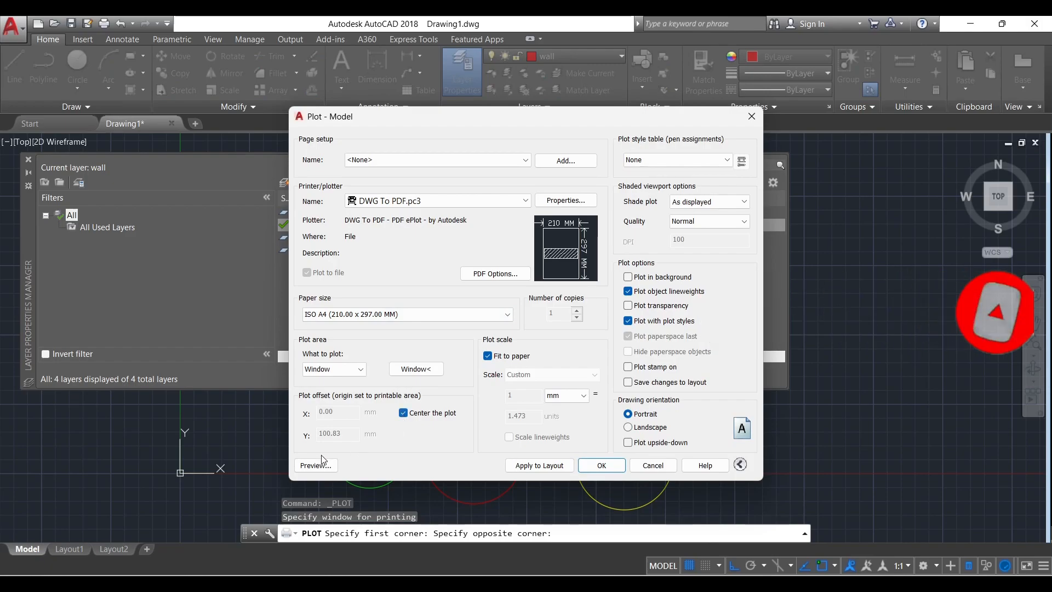
Preview the plot with the wall layer excluded, and leave the plot setup without plotting
{"action": "left_click", "coordinate": [315, 465]}
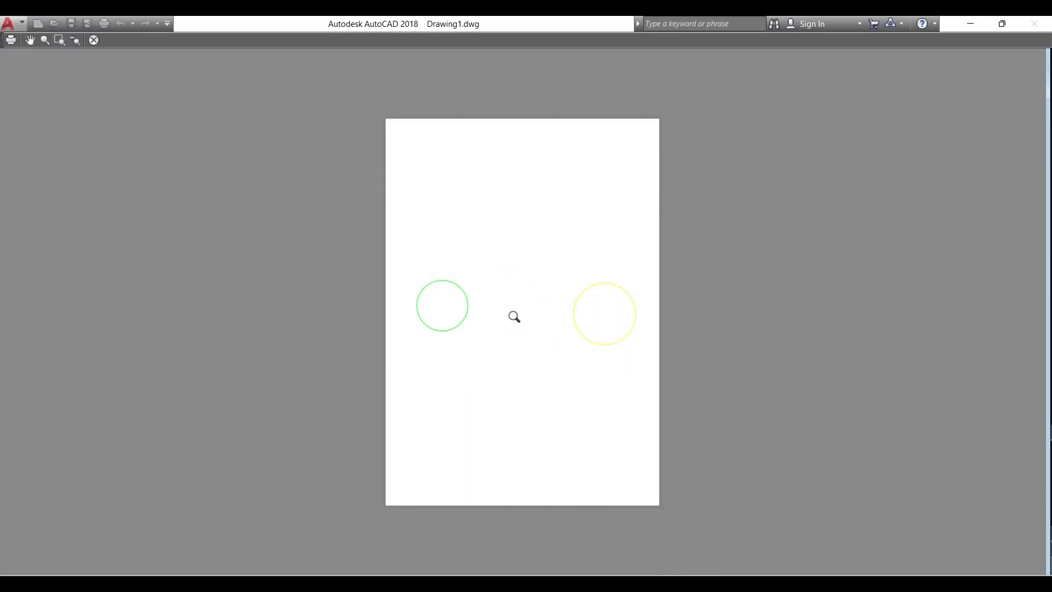
{"action": "left_click", "coordinate": [94, 40]}
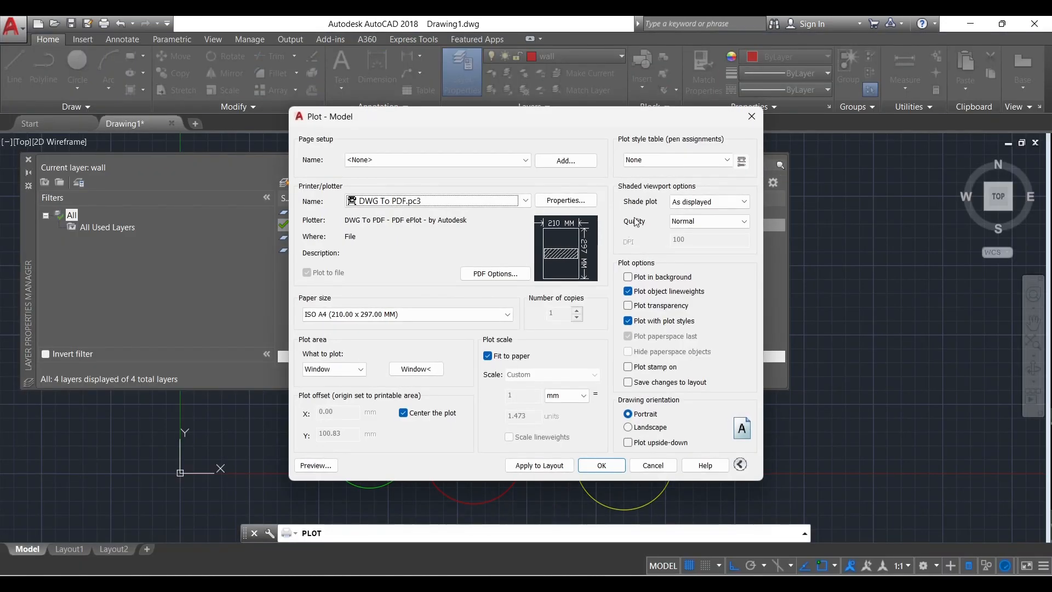
{"action": "left_click", "coordinate": [750, 117]}
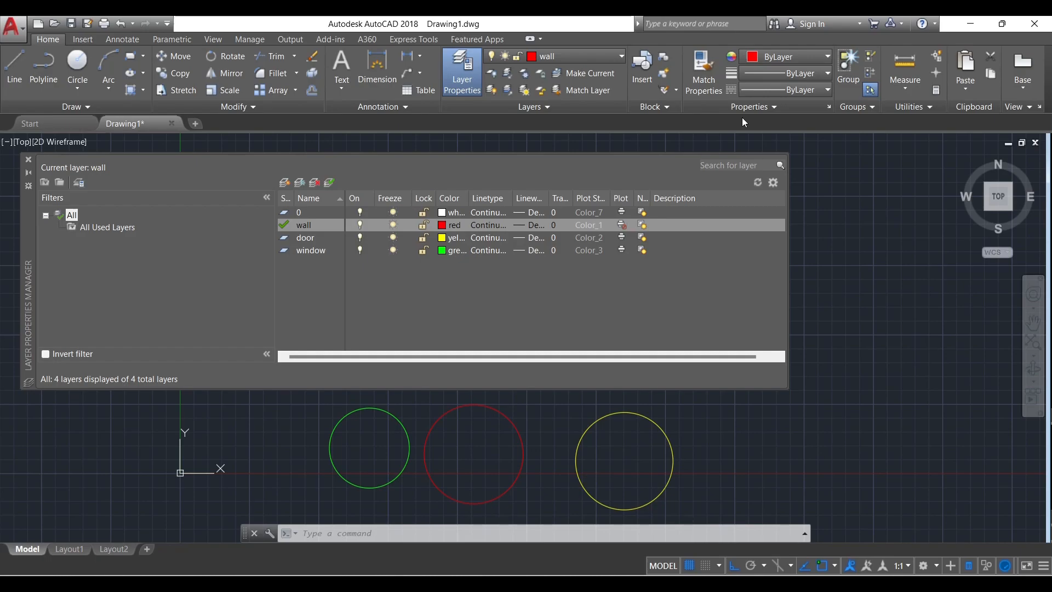
Turn plotting back on for the wall layer and close the layer manager
{"action": "left_click", "coordinate": [628, 231]}
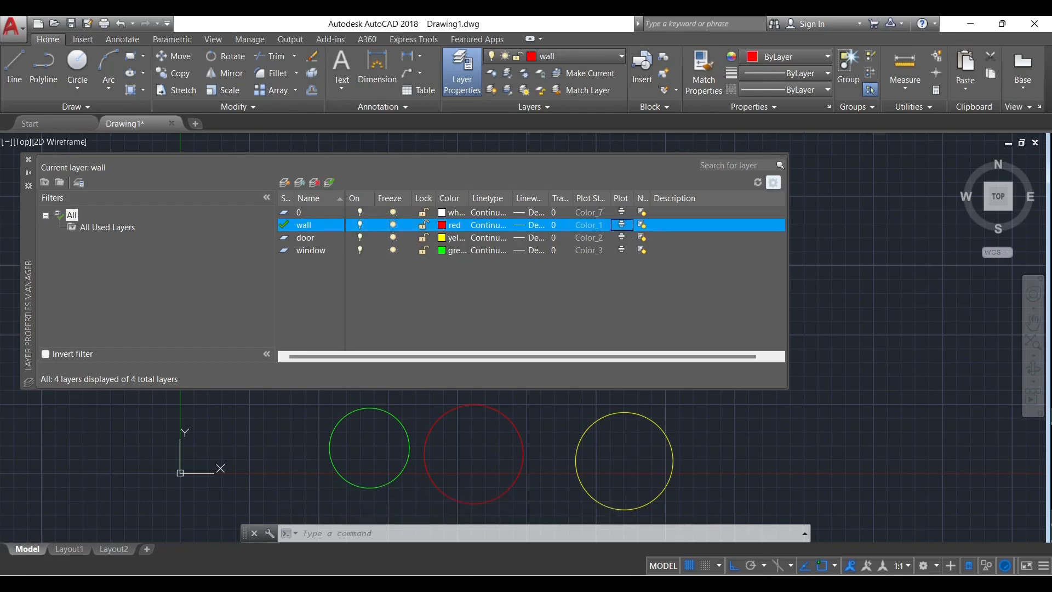
{"action": "left_click", "coordinate": [29, 160]}
Move the three circles straight up, away from the X axis, using the red circle's center as the base point
{"action": "scroll", "coordinate": [387, 321], "scroll_direction": "down", "scroll_amount": 2}
{"action": "scroll", "coordinate": [434, 382], "scroll_direction": "up", "scroll_amount": 3}
{"action": "middle_click_drag", "start_coordinate": [413, 360], "coordinate": [398, 337]}
{"action": "left_click", "coordinate": [592, 399]}
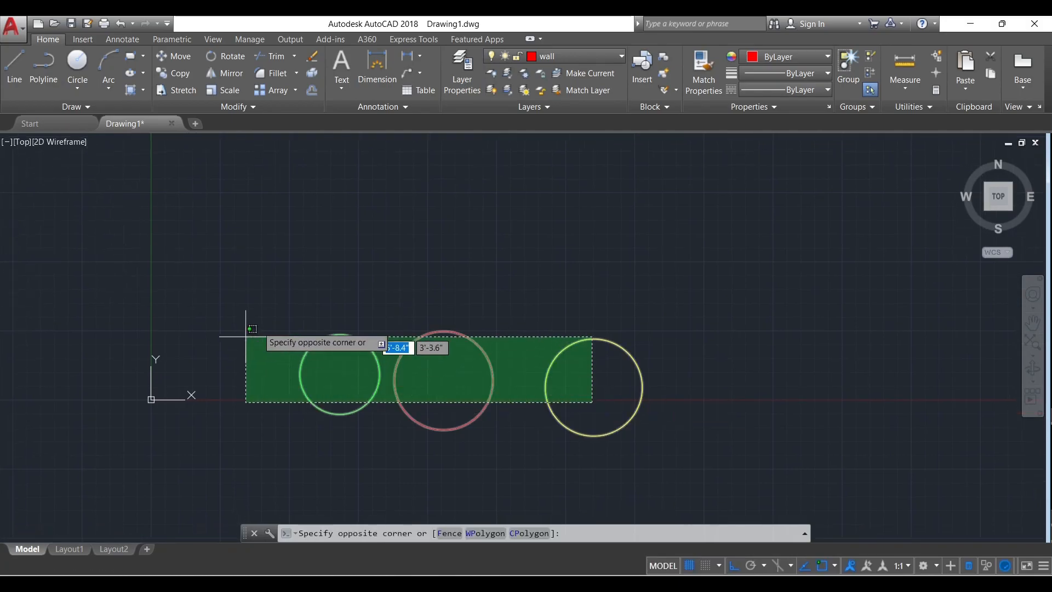
{"action": "left_click", "coordinate": [244, 336]}
{"action": "type", "text": "m"}
{"action": "key", "text": "Return"}
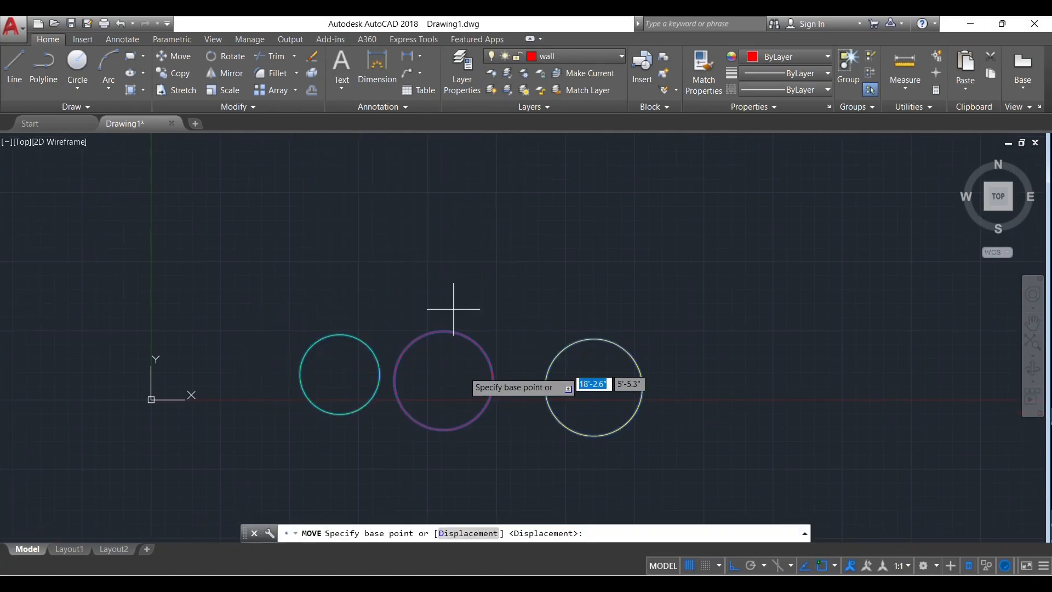
{"action": "left_click", "coordinate": [443, 380]}
{"action": "left_click", "coordinate": [427, 259]}
{"action": "mouse_move", "coordinate": [418, 219]}
{"action": "middle_mouse_down"}
{"action": "mouse_move", "coordinate": [418, 308]}
{"action": "mouse_move", "coordinate": [453, 357]}
{"action": "middle_mouse_up"}
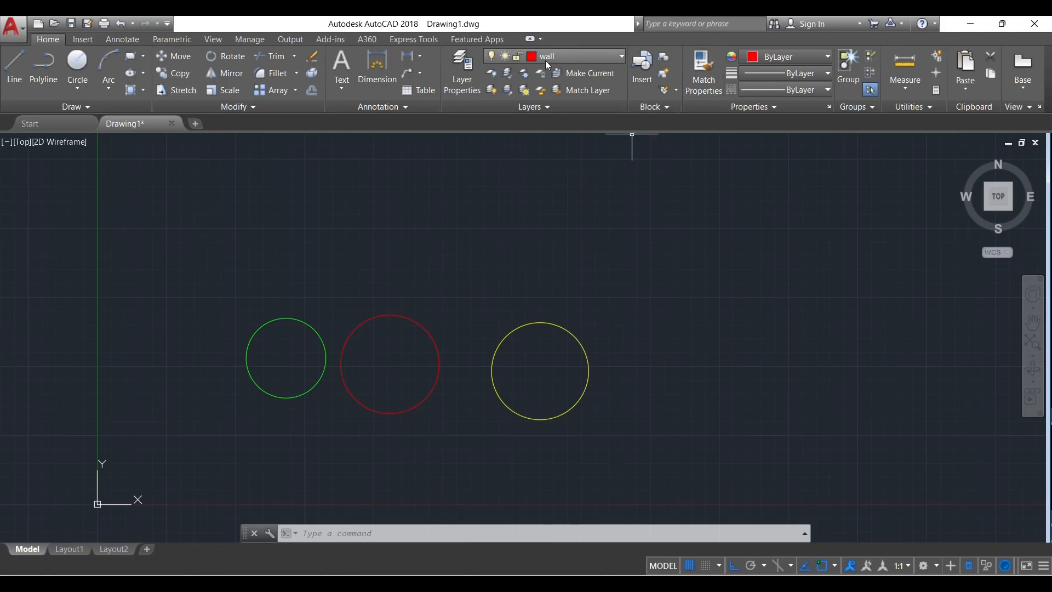
Make the window layer current and draw a circle of about 1'-11" radius above the green and red circles
{"action": "left_click", "coordinate": [577, 57]}
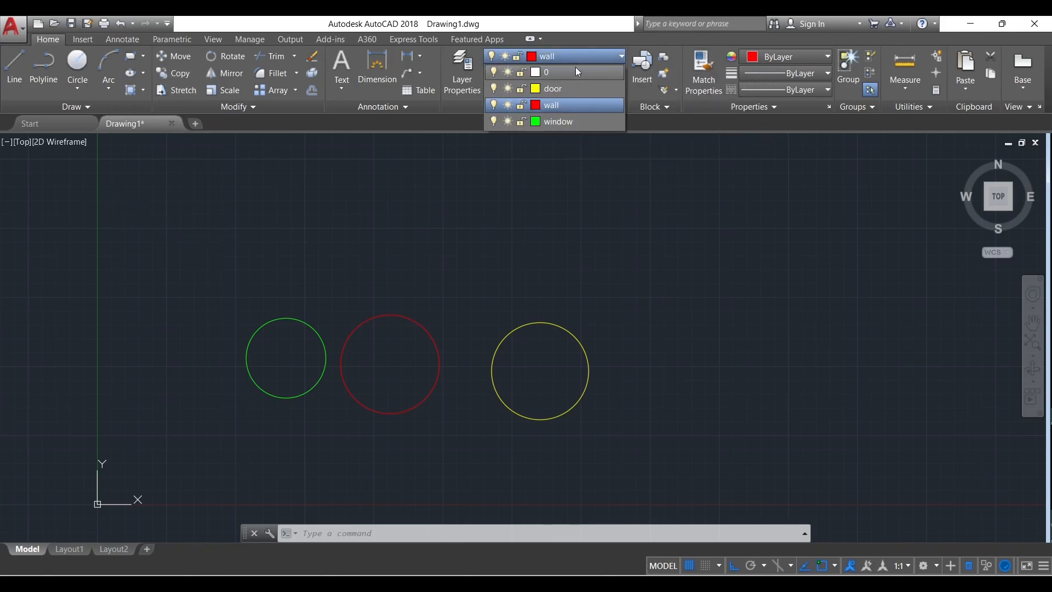
{"action": "left_click", "coordinate": [557, 120]}
{"action": "left_click", "coordinate": [77, 63]}
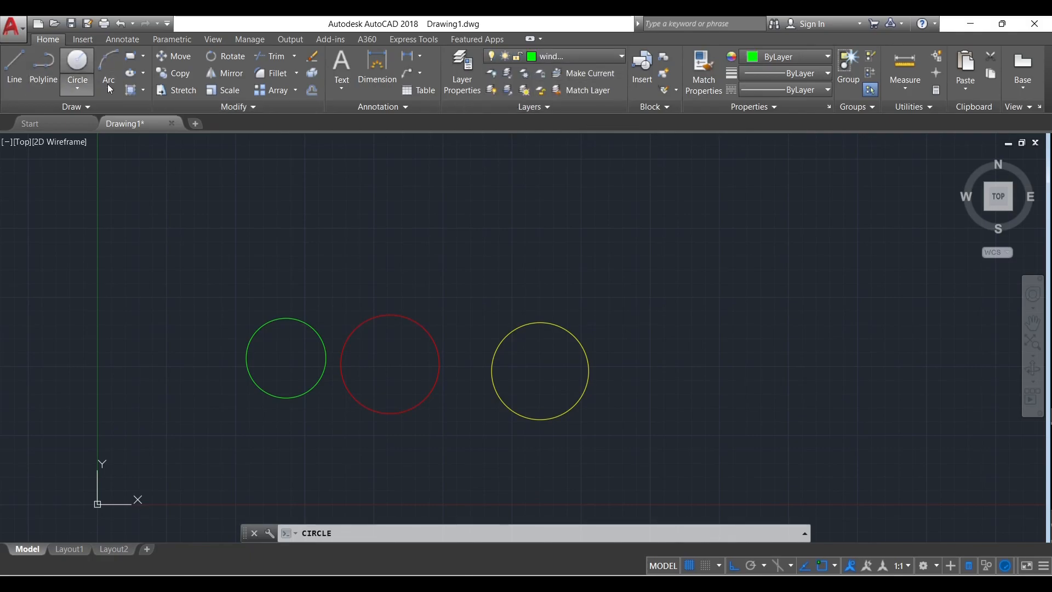
{"action": "left_click", "coordinate": [370, 257]}
{"action": "left_click", "coordinate": [398, 272]}
Make the wall layer current and draw a circle of about 2'-6" radius beside the upper green circle
{"action": "left_click", "coordinate": [561, 57]}
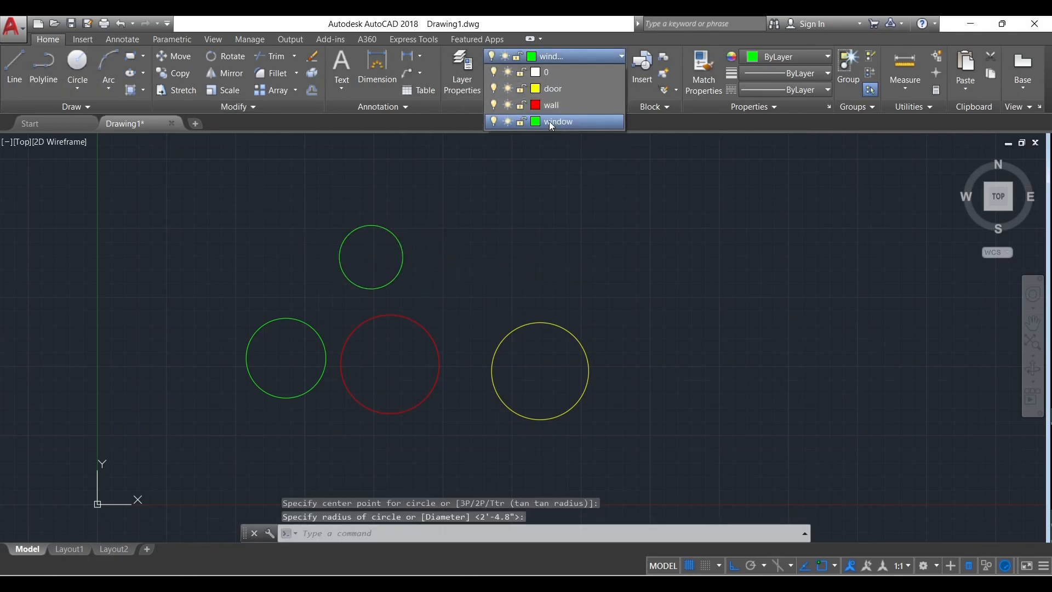
{"action": "left_click", "coordinate": [551, 104]}
{"action": "left_click", "coordinate": [77, 63]}
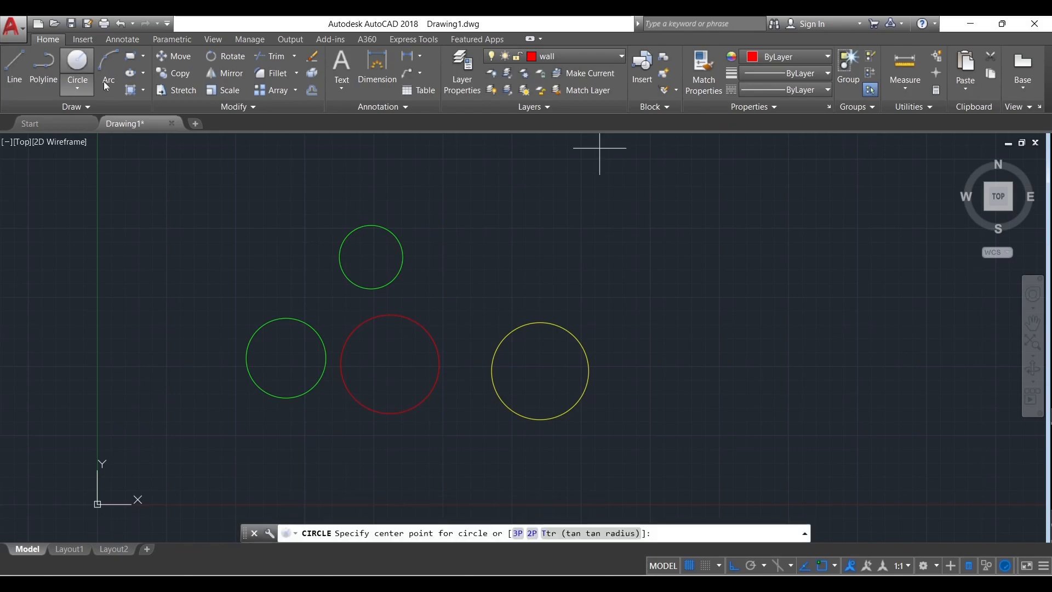
{"action": "left_click", "coordinate": [444, 278]}
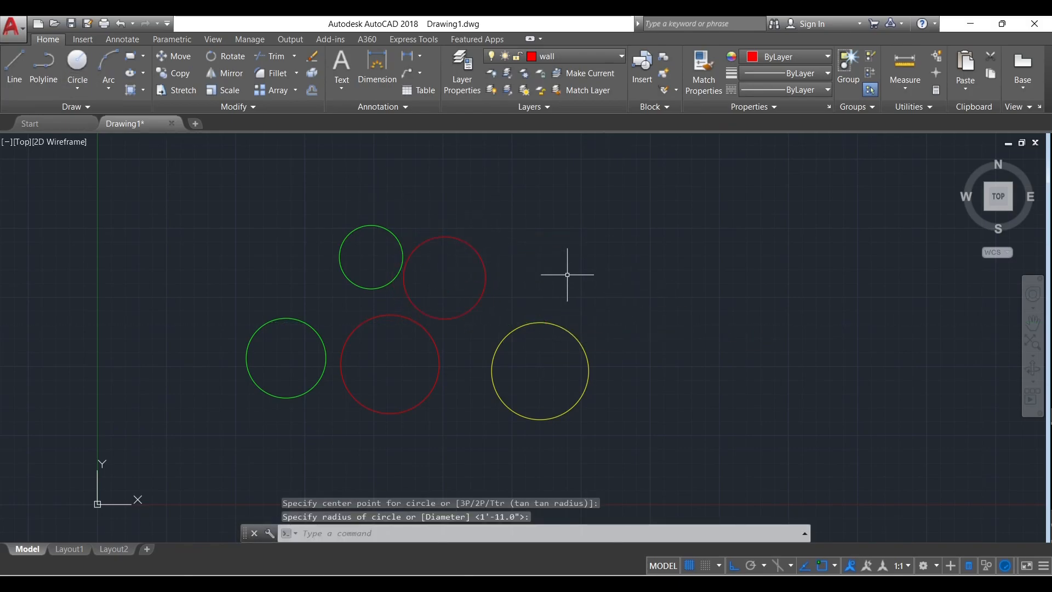
Isolate the wall layer using the upper red circle, and restore the hidden layers with Unisolate
{"action": "left_click", "coordinate": [584, 55]}
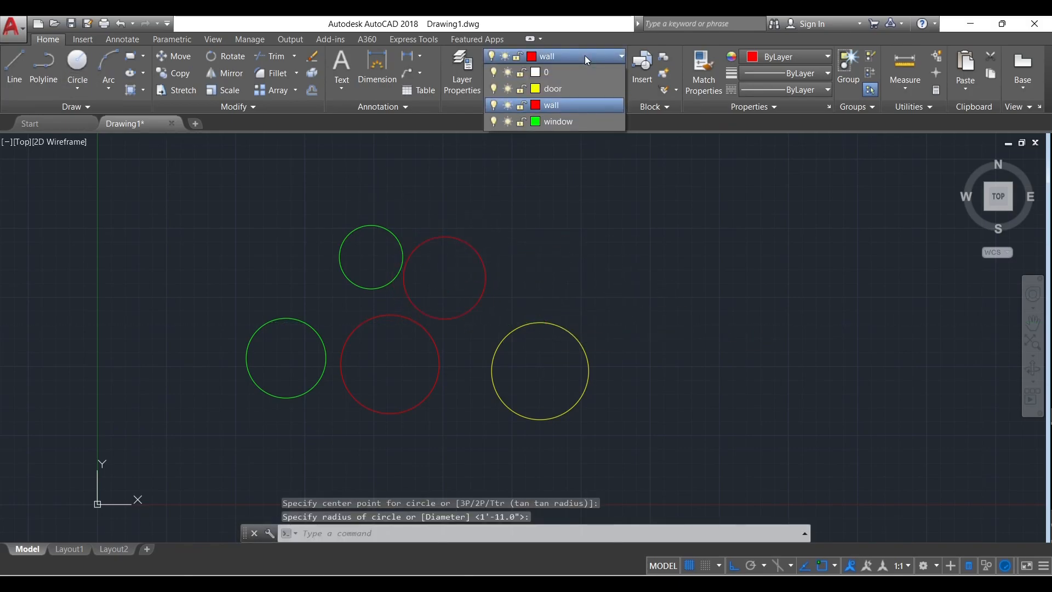
{"action": "left_click", "coordinate": [568, 74]}
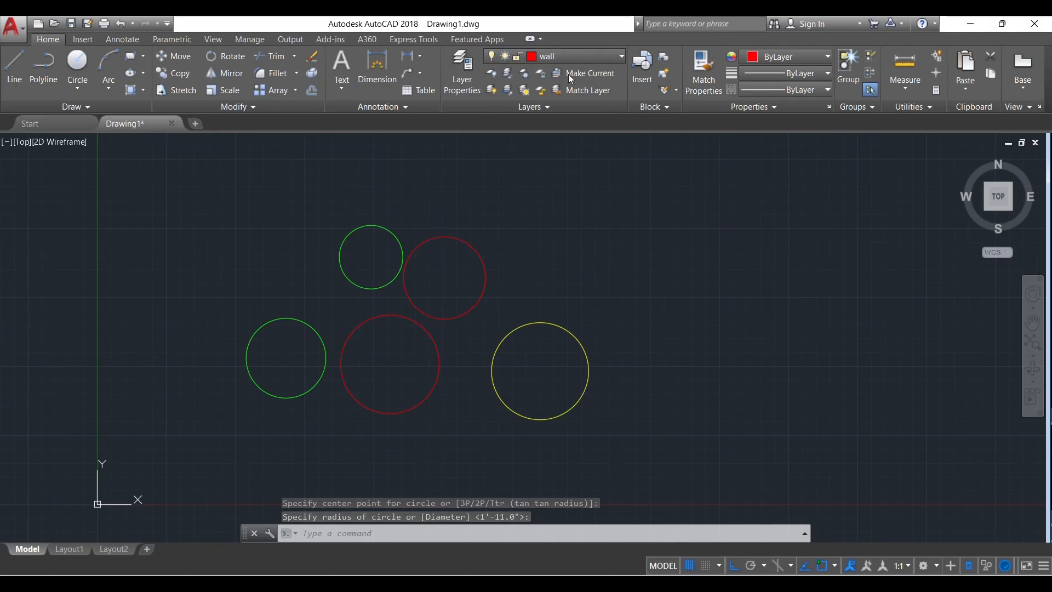
{"action": "left_click", "coordinate": [507, 73]}
{"action": "left_click", "coordinate": [457, 241]}
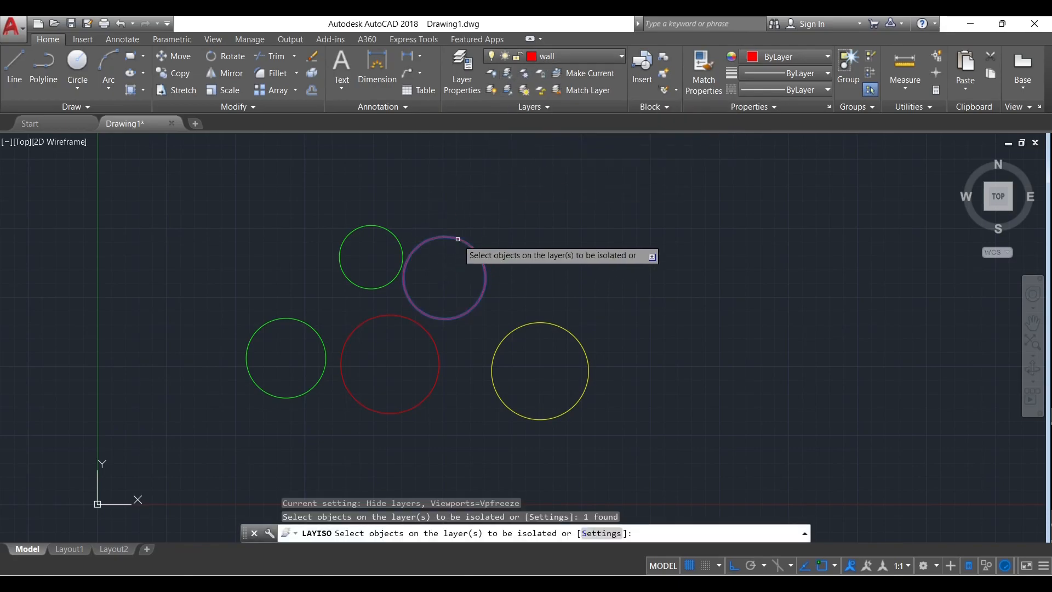
{"action": "key", "text": "Return"}
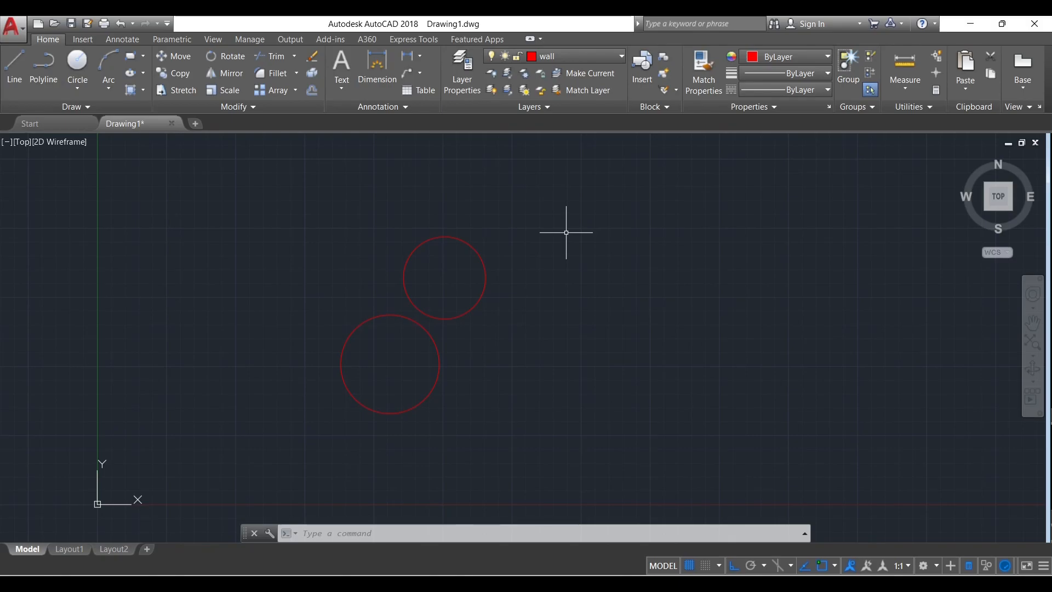
{"action": "left_click", "coordinate": [508, 90]}
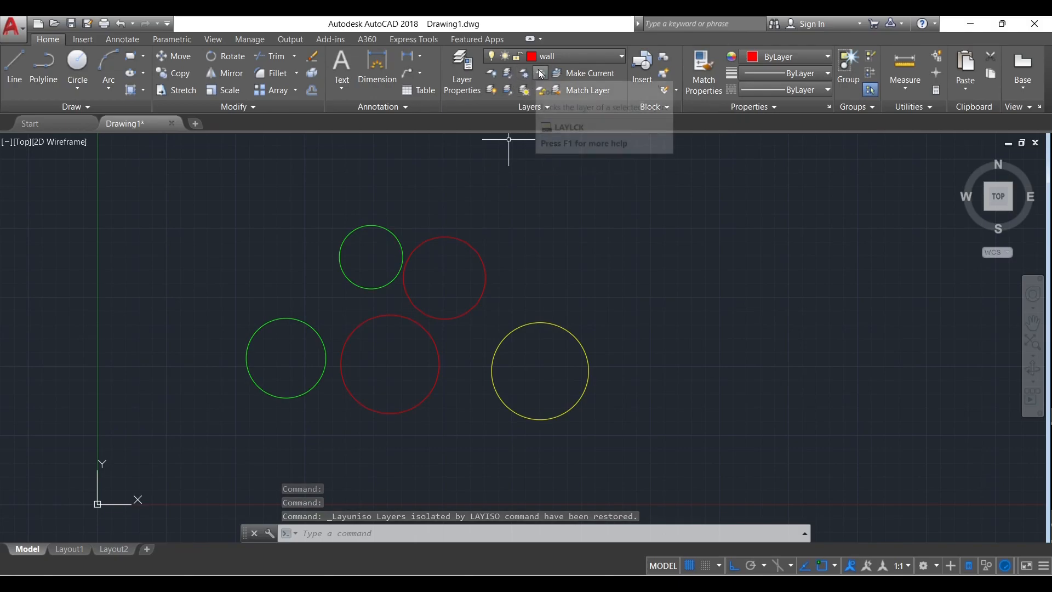
Make the window layer current by picking the upper green circle with Make Current
{"action": "left_click", "coordinate": [575, 74]}
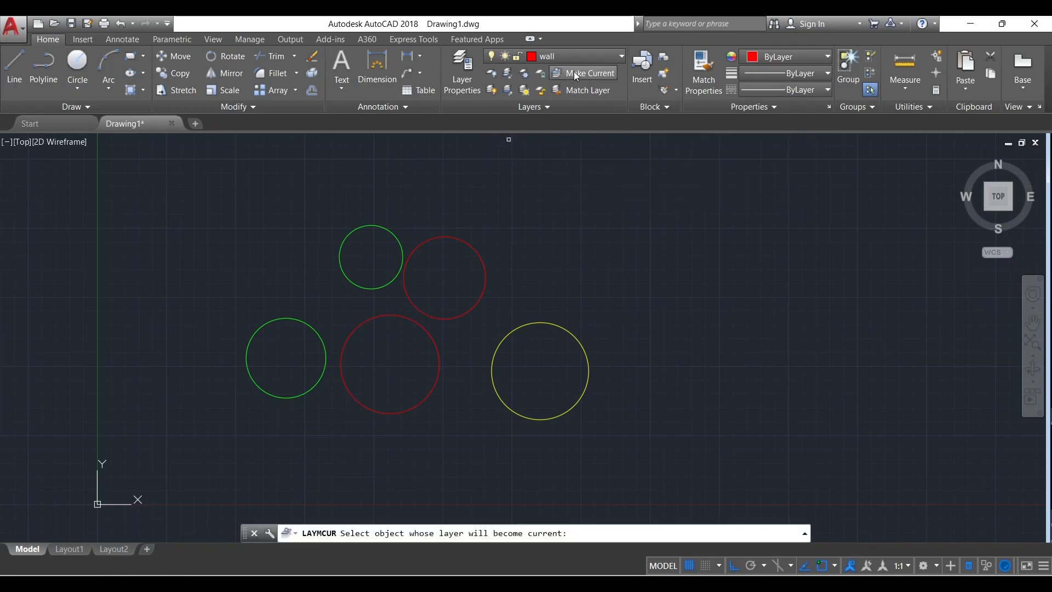
{"action": "left_click", "coordinate": [381, 227]}
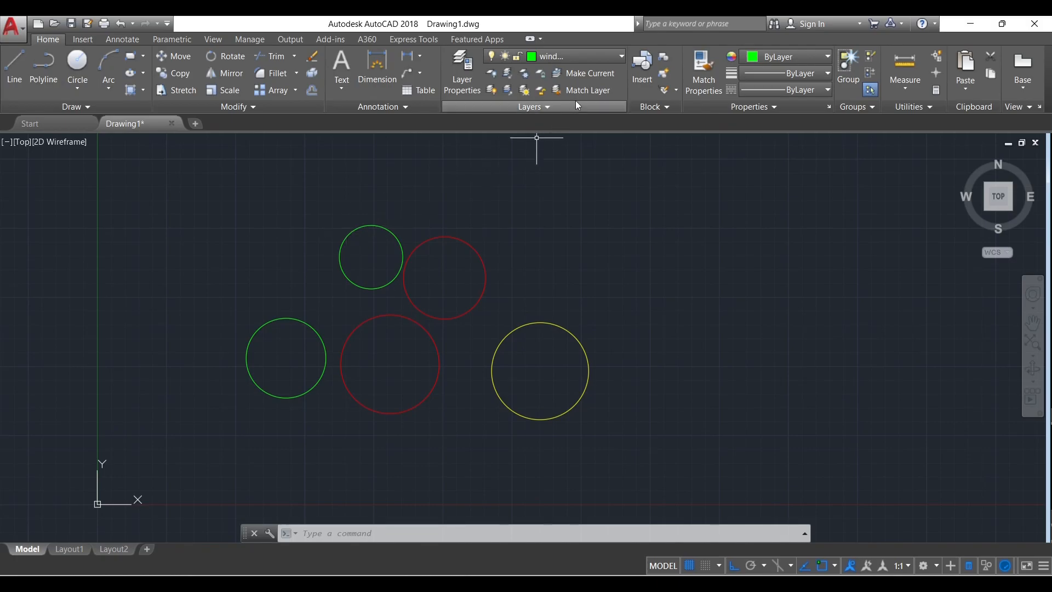
{"action": "left_click", "coordinate": [602, 55]}
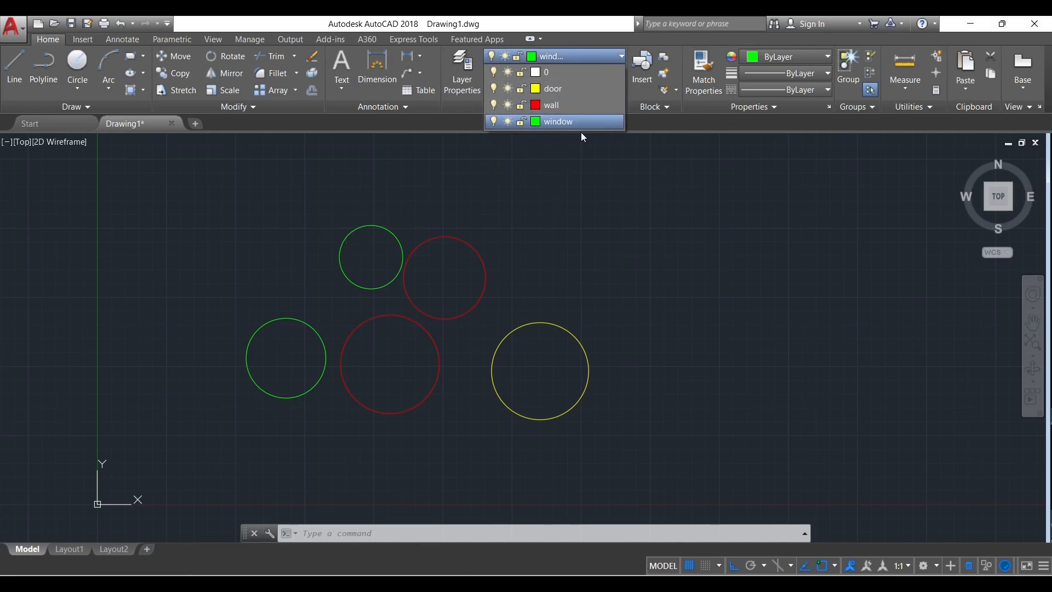
{"action": "left_click", "coordinate": [568, 51]}
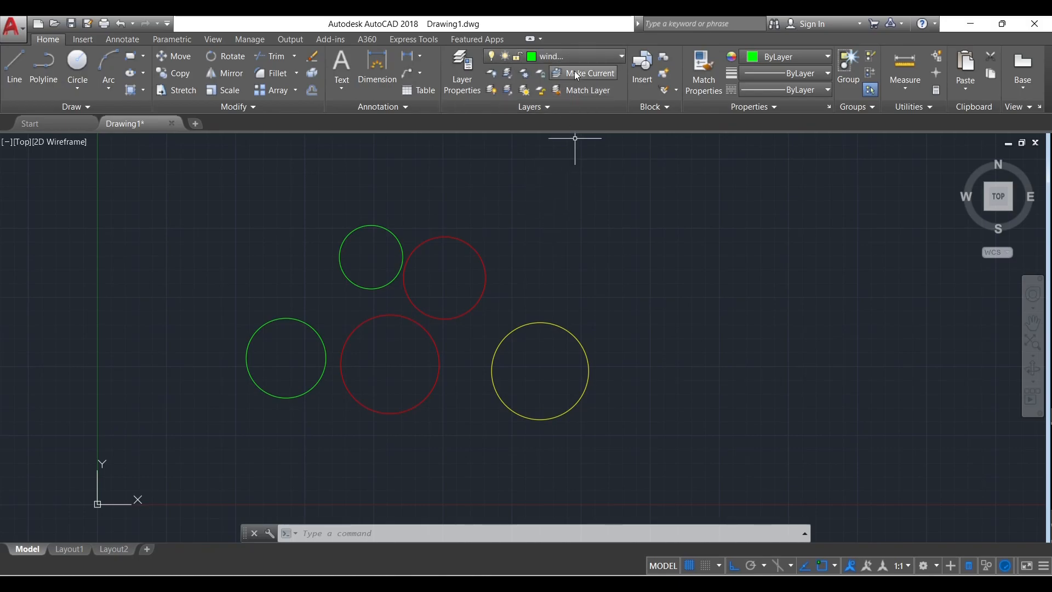
Make the door layer current from the yellow circle and draw a circle of about 1'-11" radius above it
{"action": "left_click", "coordinate": [574, 73]}
{"action": "left_click", "coordinate": [557, 325]}
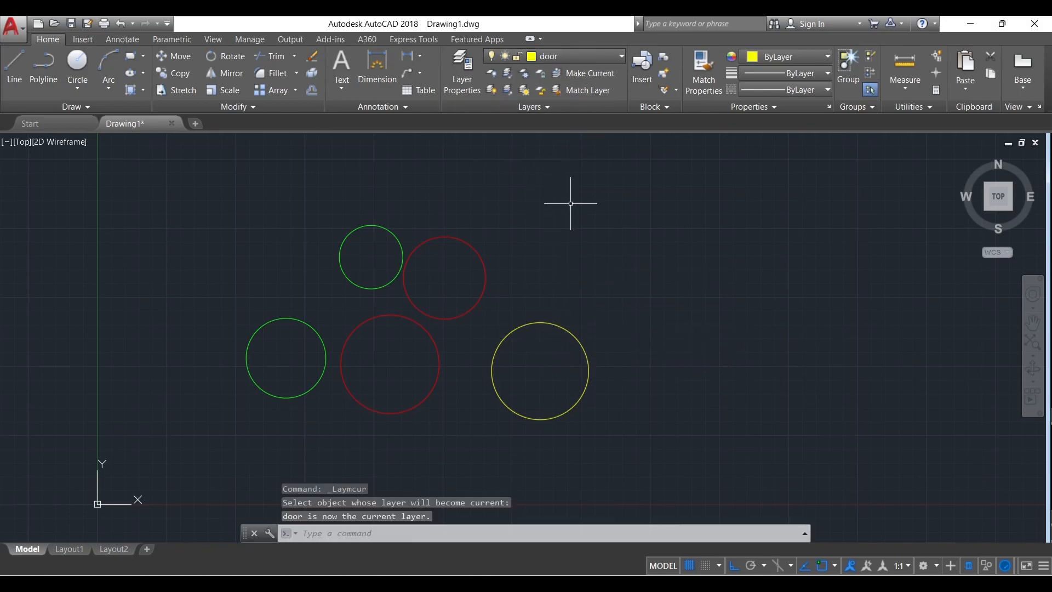
{"action": "left_click", "coordinate": [77, 60]}
{"action": "left_click", "coordinate": [530, 276]}
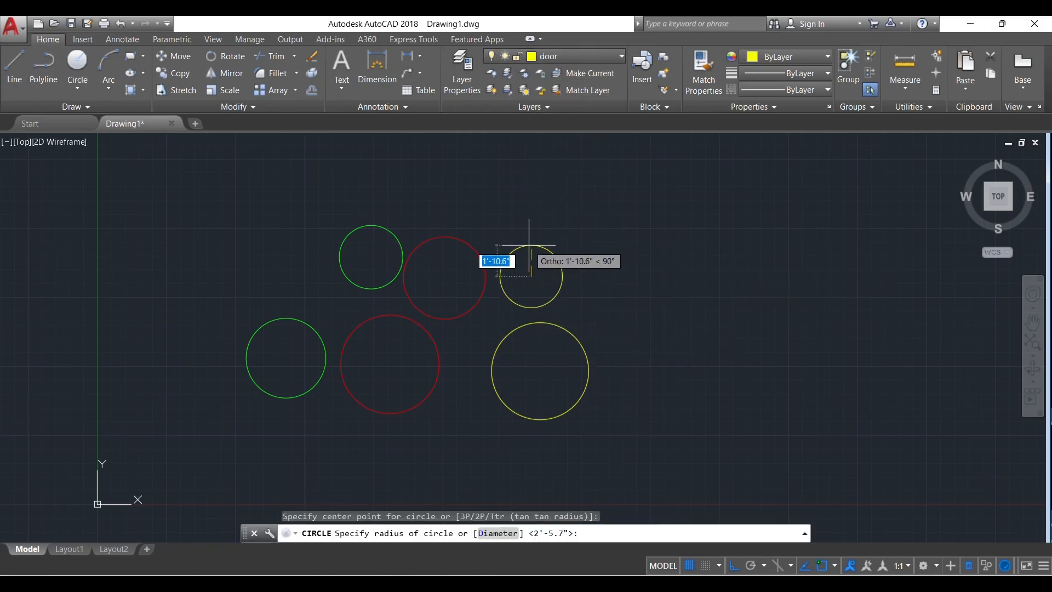
{"action": "left_click", "coordinate": [529, 245]}
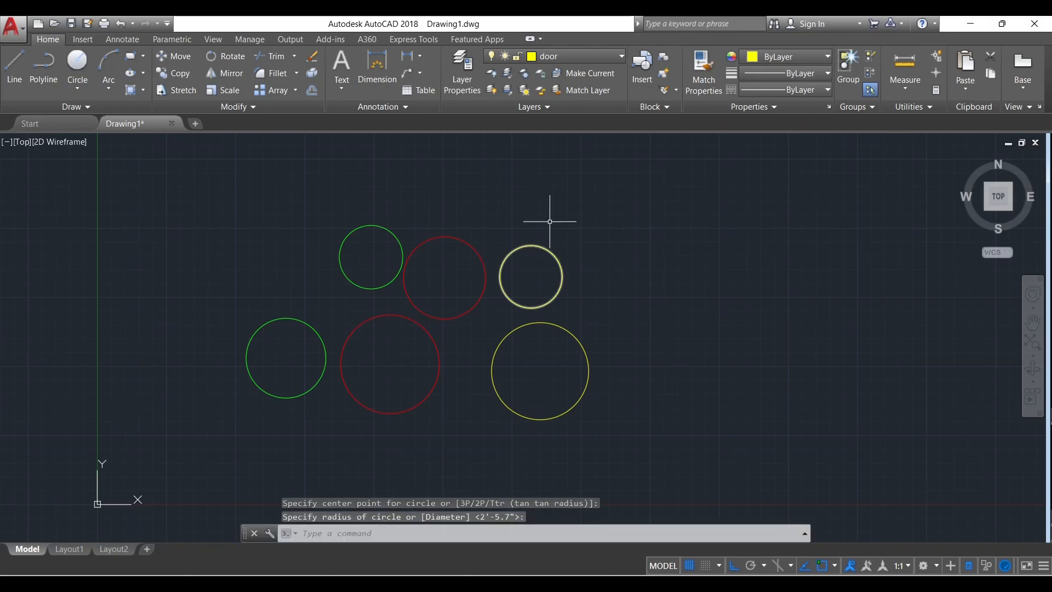
{"action": "left_click", "coordinate": [582, 94]}
{"action": "left_click", "coordinate": [532, 242]}
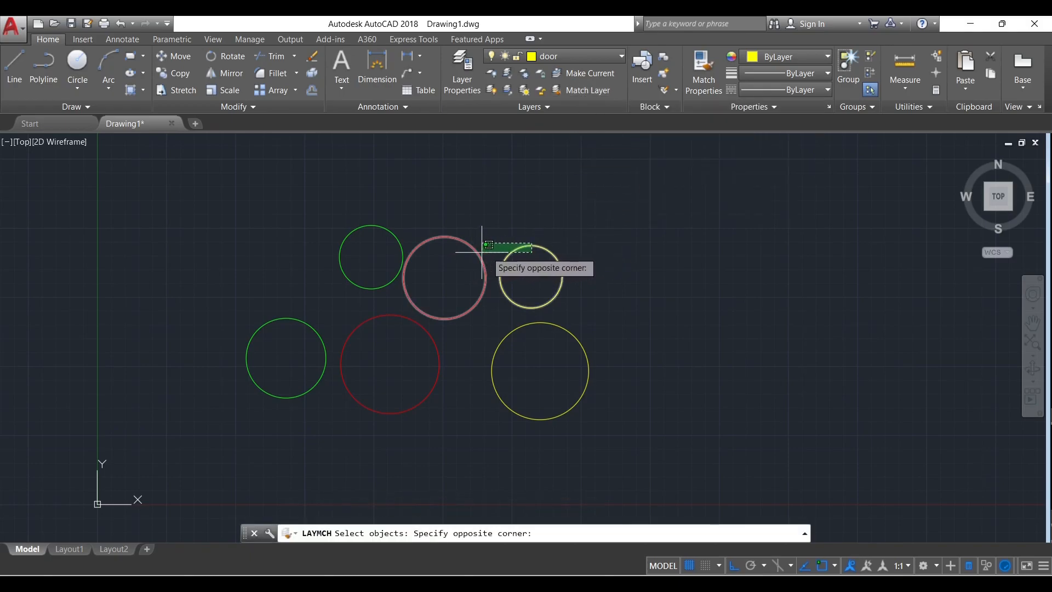
{"action": "left_click", "coordinate": [540, 229]}
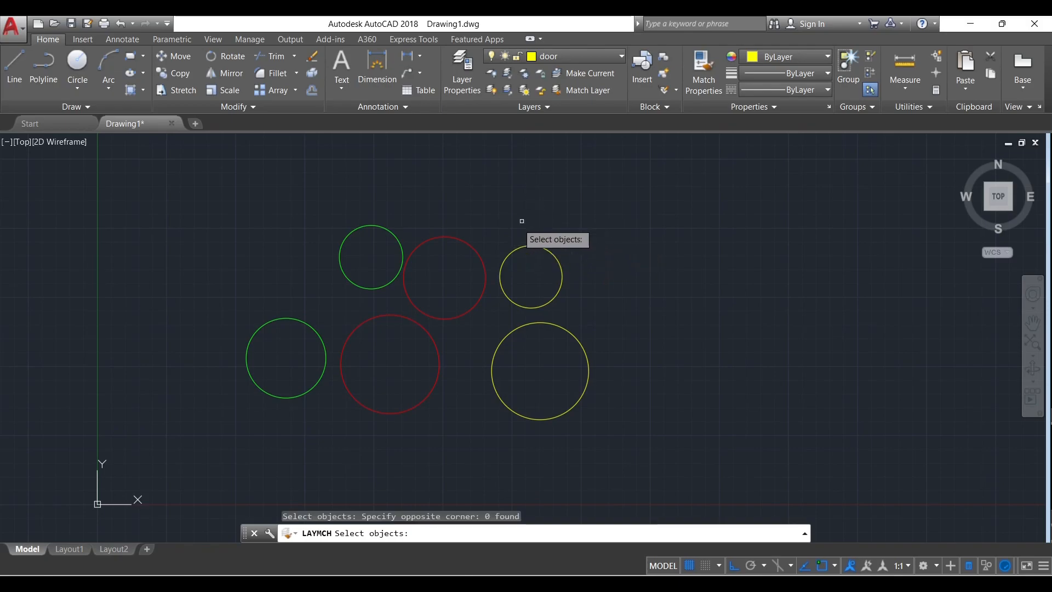
{"action": "left_click", "coordinate": [467, 242]}
{"action": "key", "text": "Return"}
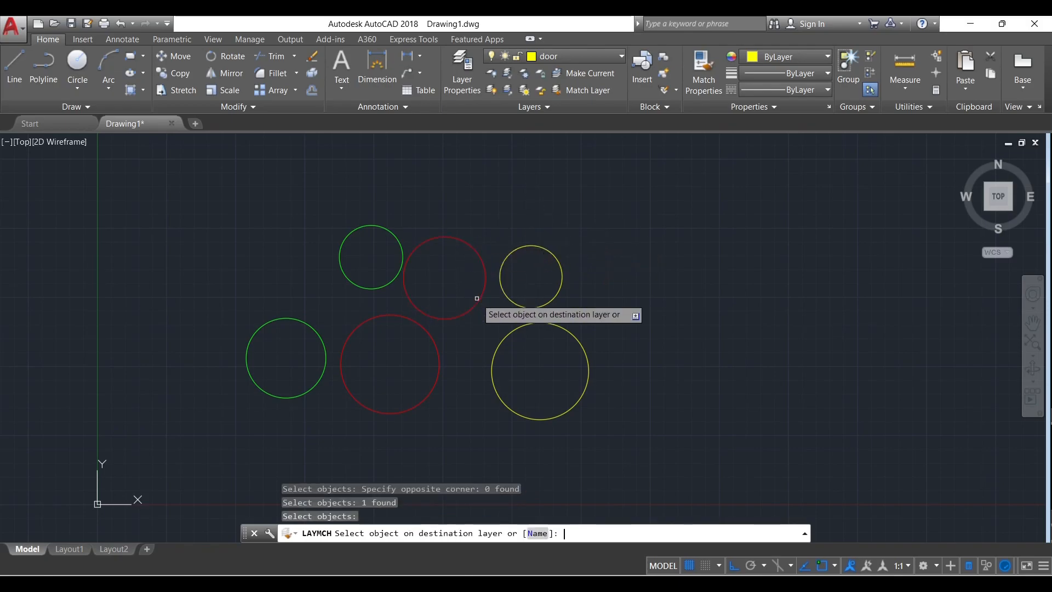
{"action": "left_click", "coordinate": [487, 288]}
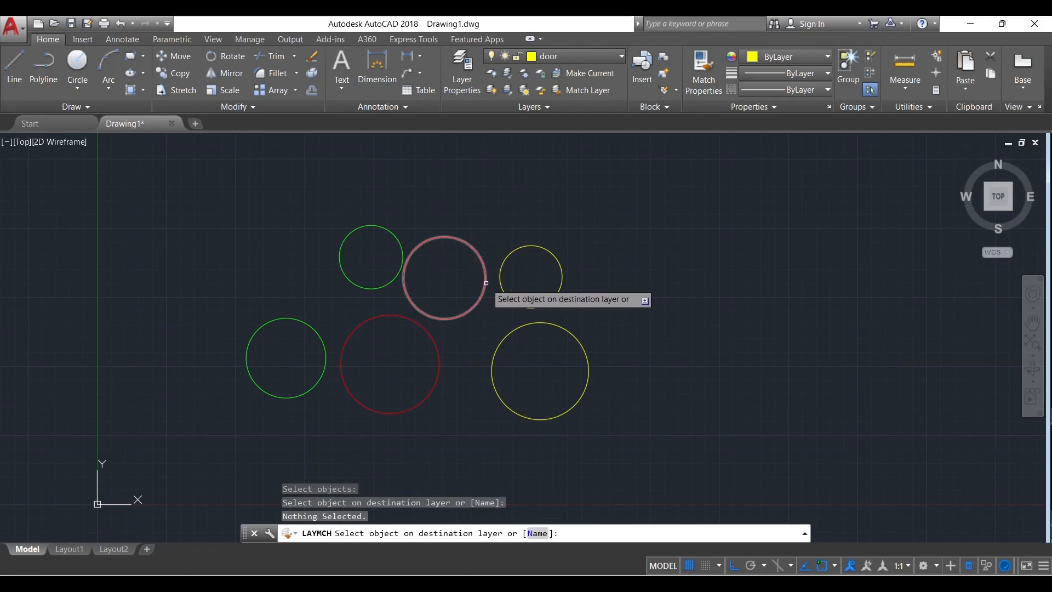
{"action": "left_click", "coordinate": [490, 277]}
Move the upper yellow circle to the wall layer with Match Layer from the upper red circle, and compare its layer with the lower yellow circle's
{"action": "left_click", "coordinate": [554, 89]}
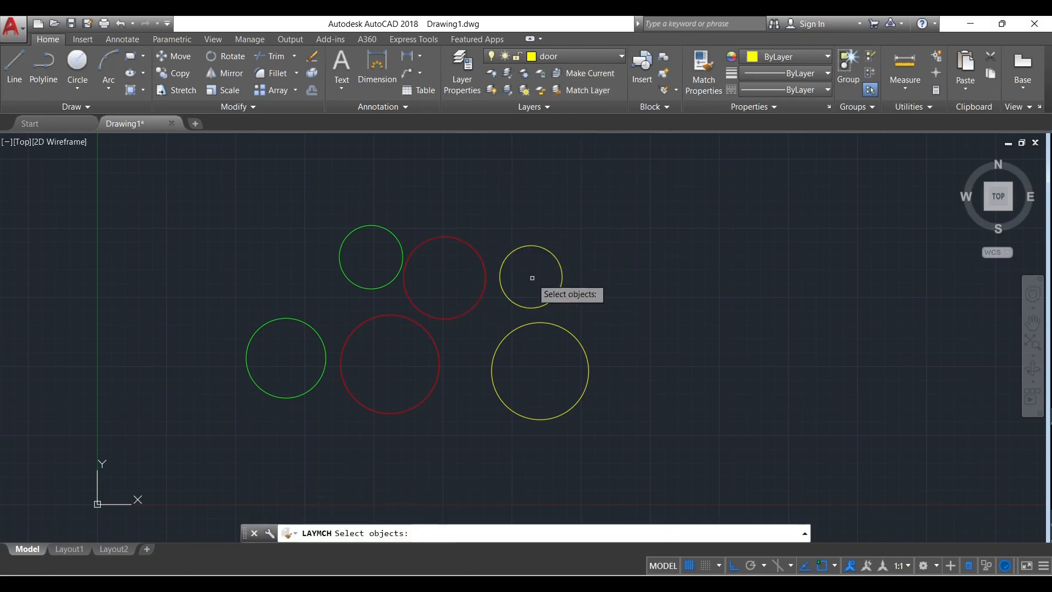
{"action": "left_click", "coordinate": [550, 254]}
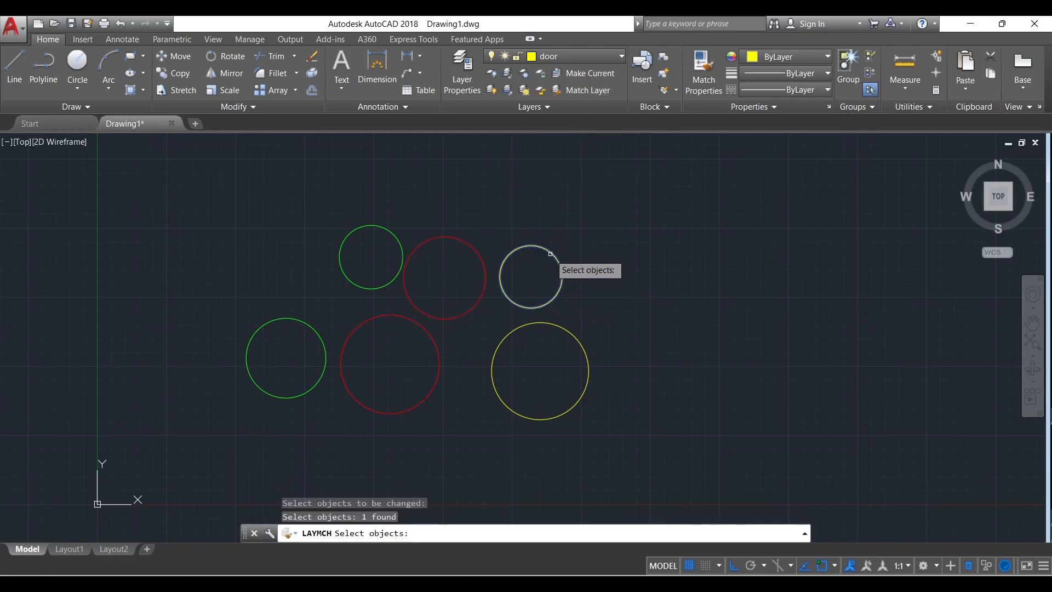
{"action": "key", "text": "Return"}
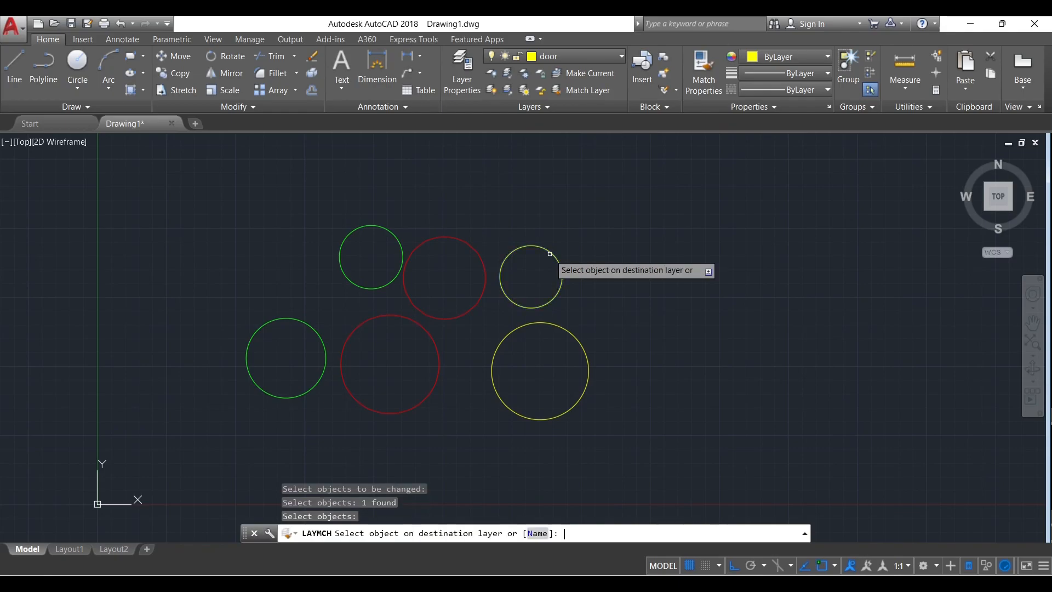
{"action": "left_click", "coordinate": [473, 249]}
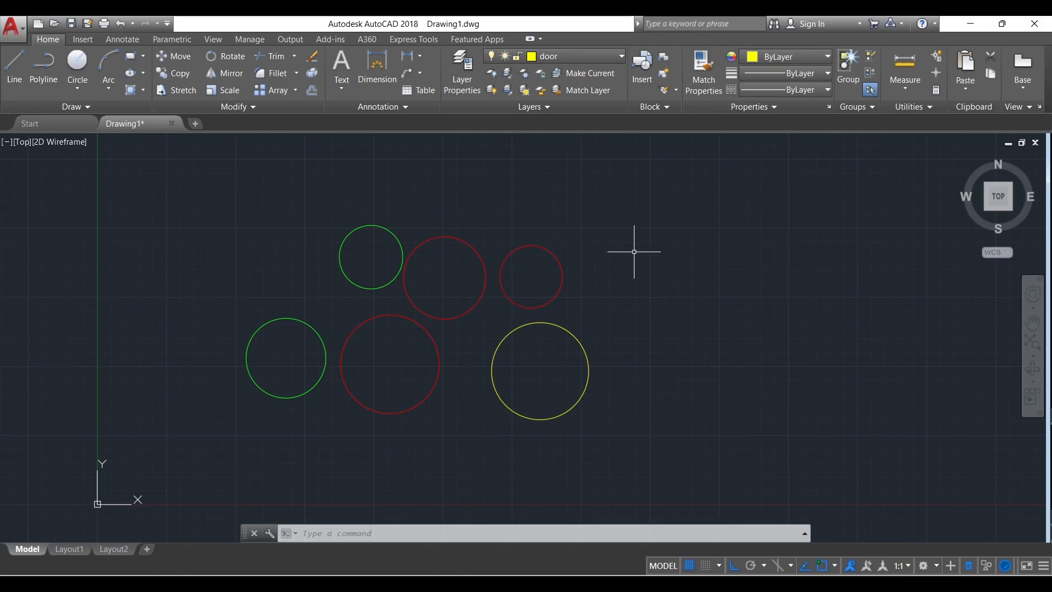
{"action": "left_click", "coordinate": [554, 255]}
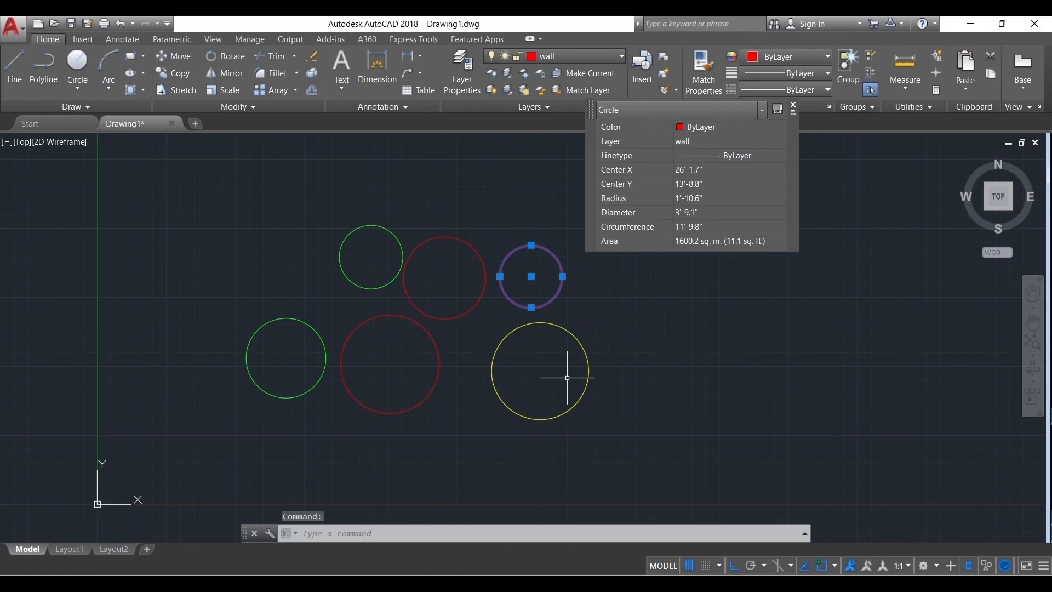
{"action": "key", "text": "Escape"}
{"action": "left_click", "coordinate": [568, 330]}
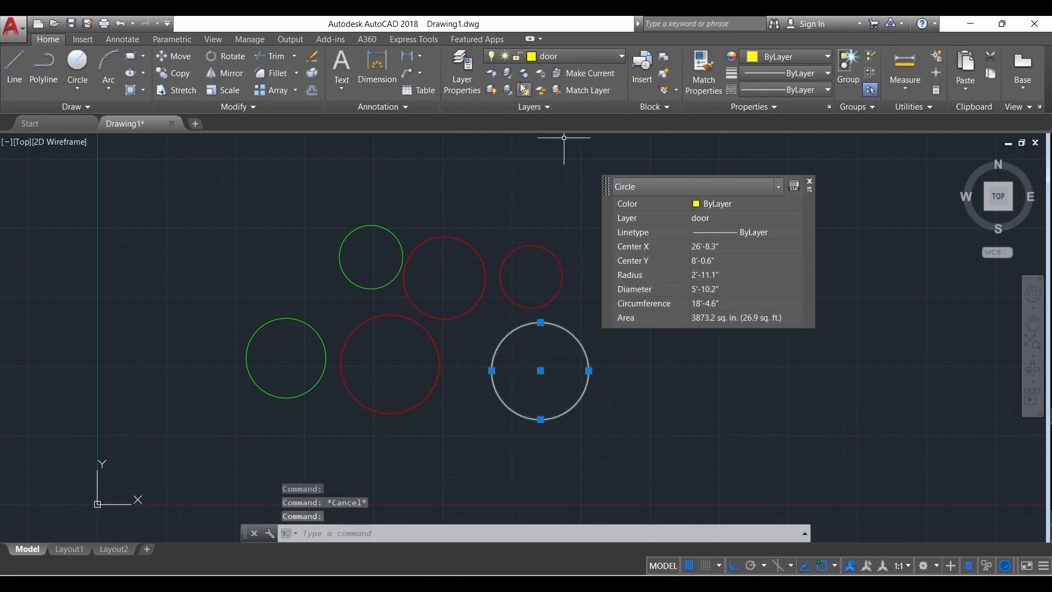
{"action": "key", "text": "Escape"}
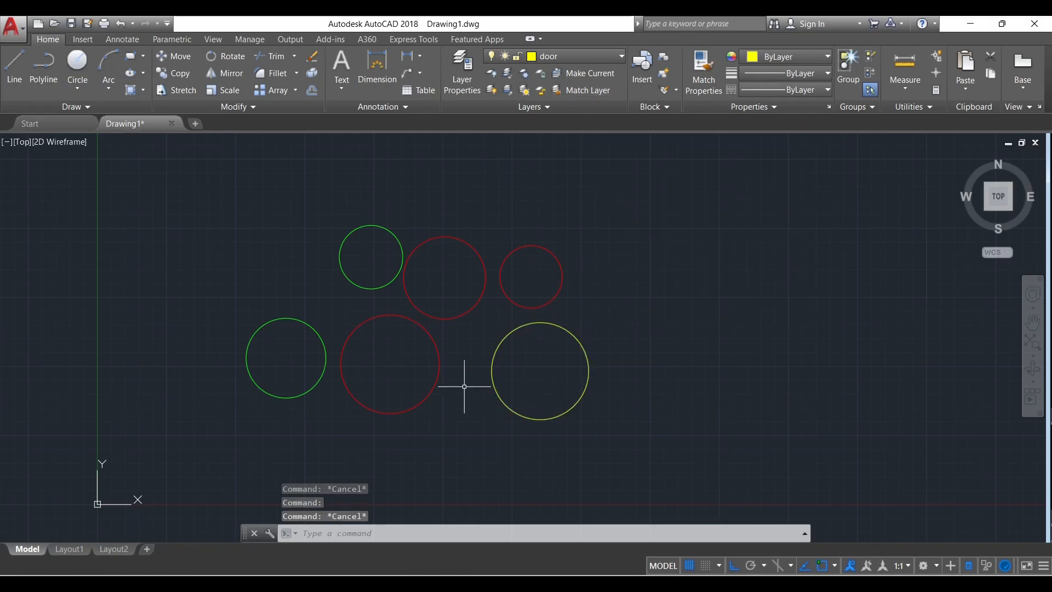
Move the remaining yellow circle to the wall layer with Match Layer, using the small red circle above it as destination, and check its layer
{"action": "left_click", "coordinate": [590, 89]}
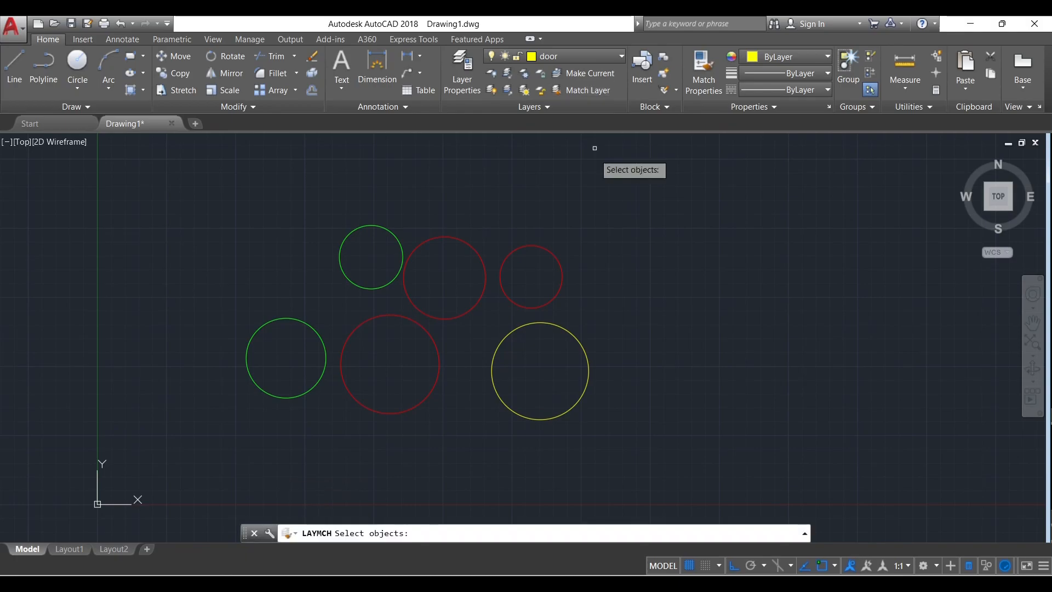
{"action": "left_click", "coordinate": [586, 355]}
{"action": "key", "text": "Return"}
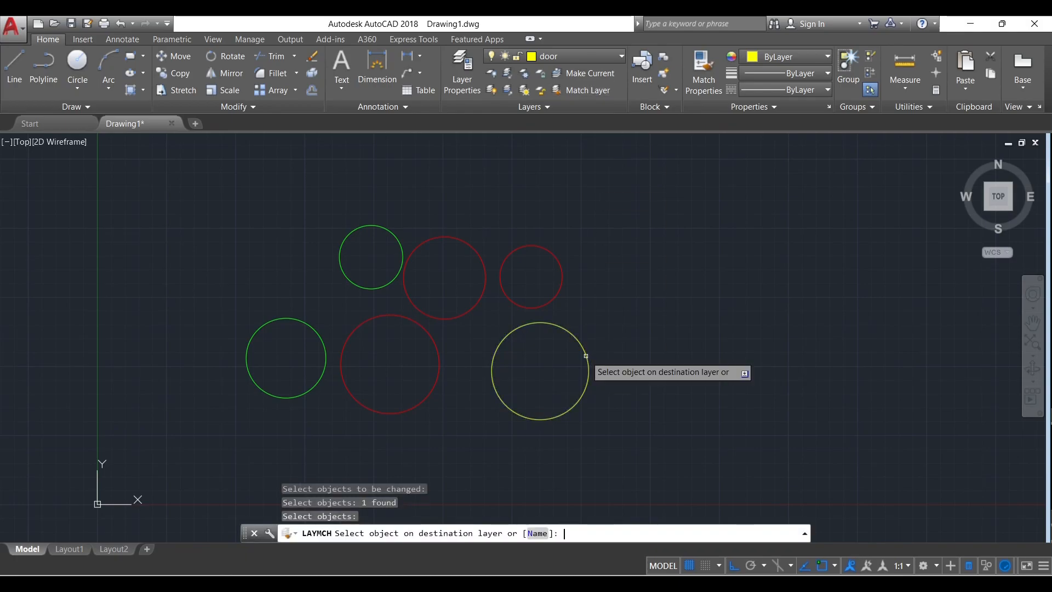
{"action": "left_click", "coordinate": [560, 275]}
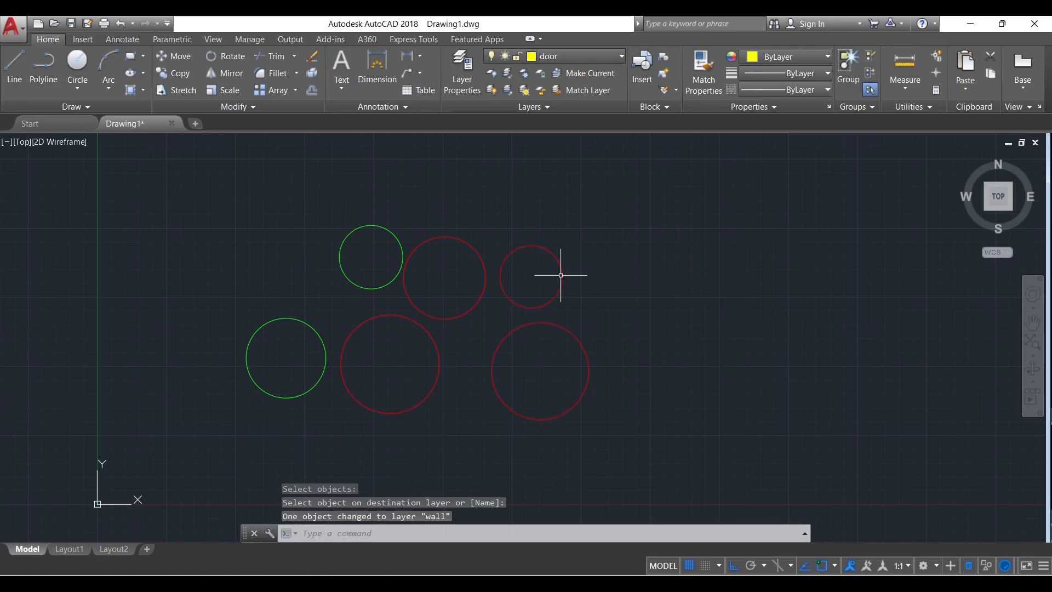
{"action": "left_click", "coordinate": [585, 357]}
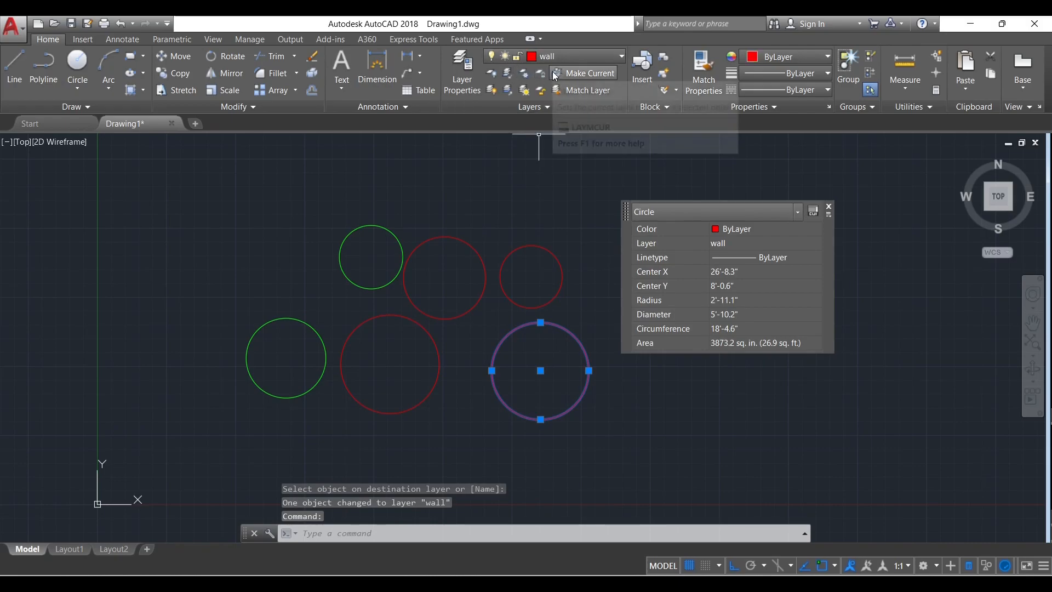
{"action": "key", "text": "Escape"}
{"action": "middle_click_drag", "start_coordinate": [437, 257], "coordinate": [471, 257]}
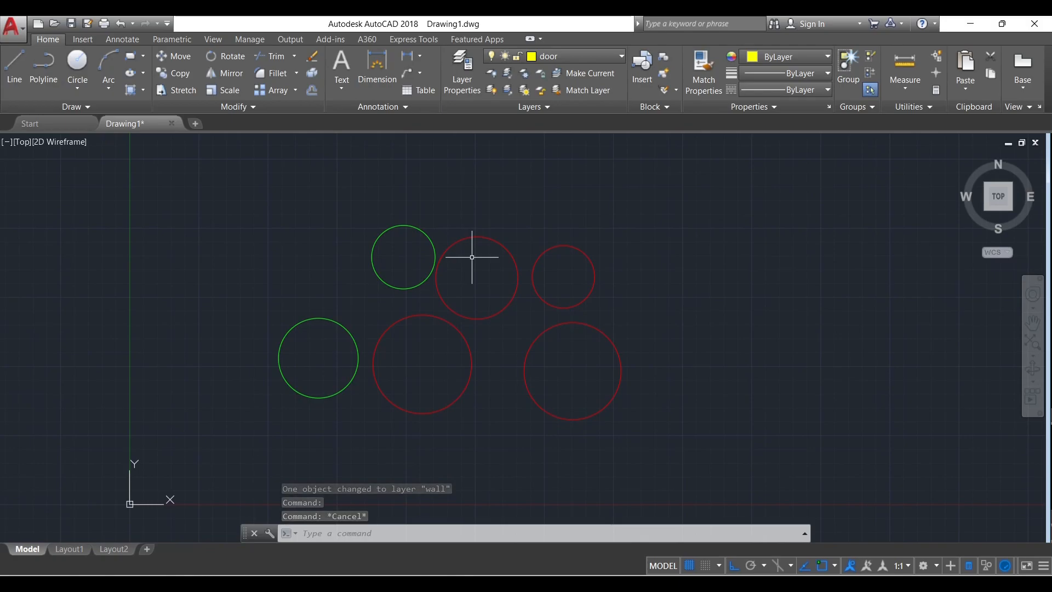